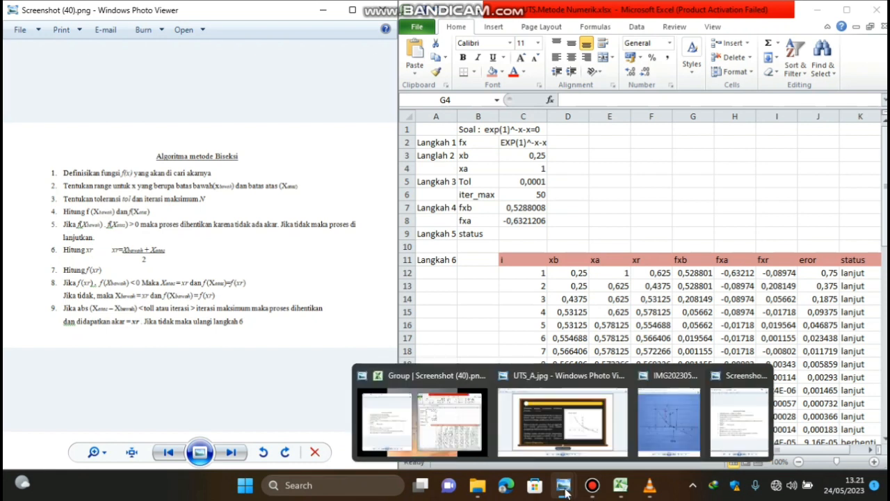
# - View the exam question in UTS_A.jpg and return to the algorithm image beside the worksheet
pyautogui.click(563, 424)
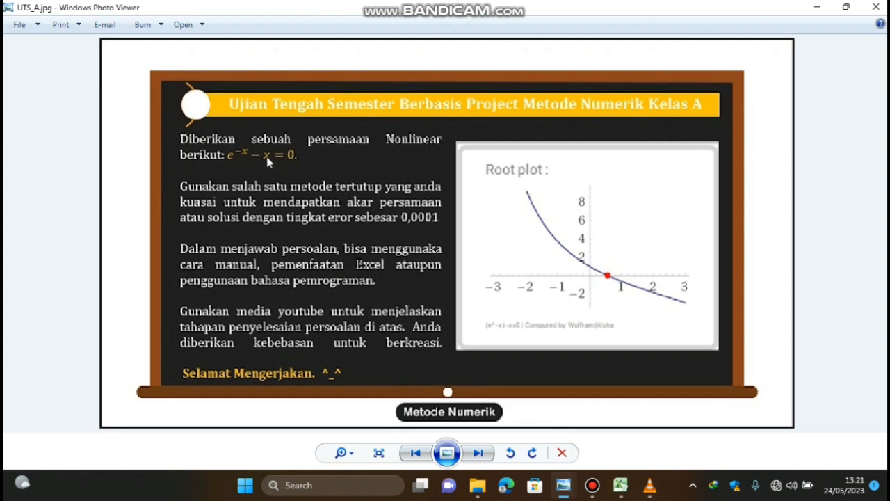
pyautogui.moveTo(565, 490)
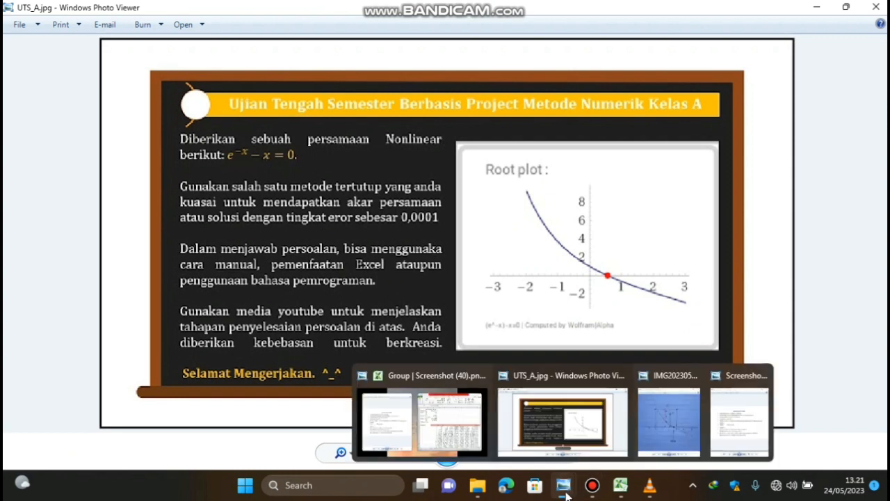
pyautogui.click(423, 421)
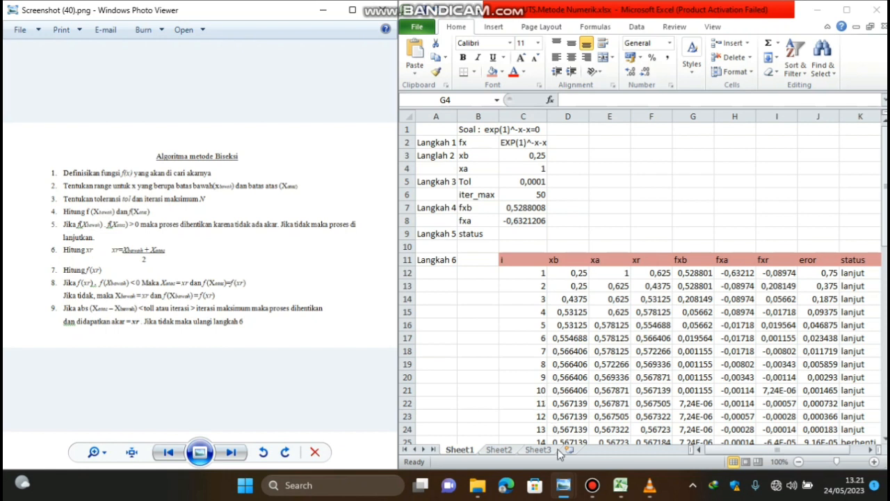
# - View the hand-drawn root graph in IMG20230524102850.jpg and bring back the algorithm image beside the worksheet
pyautogui.moveTo(563, 485)
pyautogui.click(674, 450)
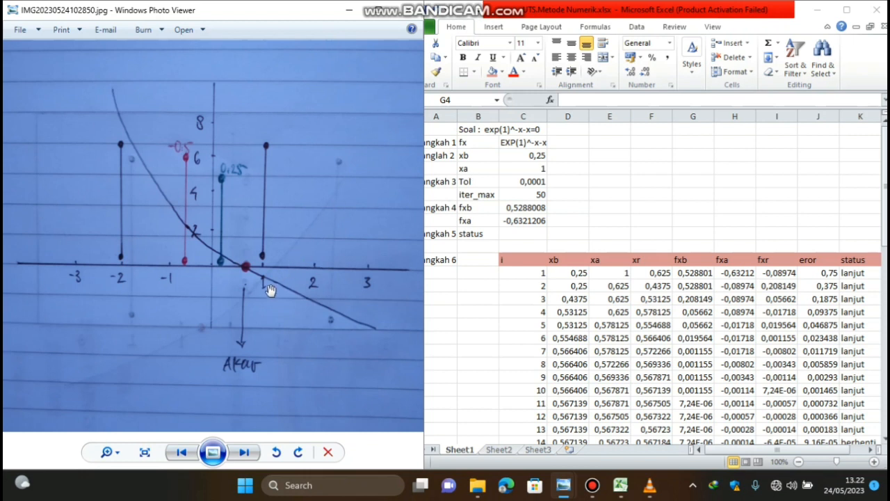
pyautogui.hotkey('alt', 'Tab')
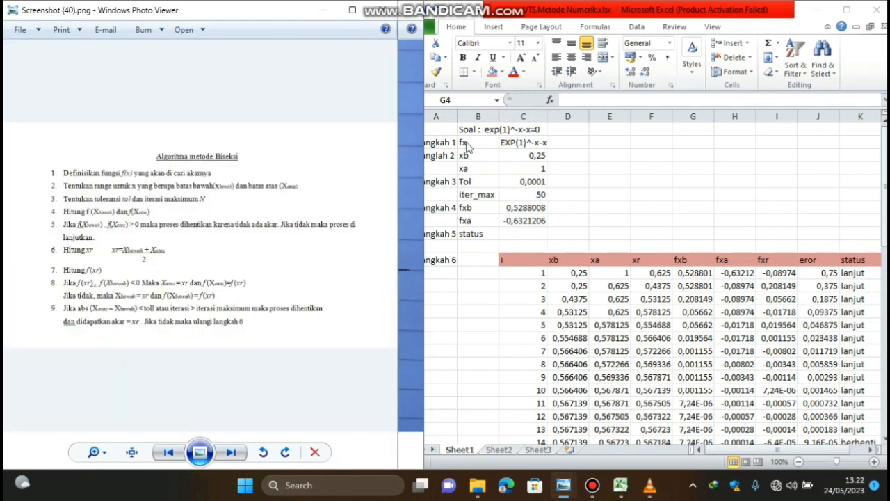
pyautogui.click(408, 13)
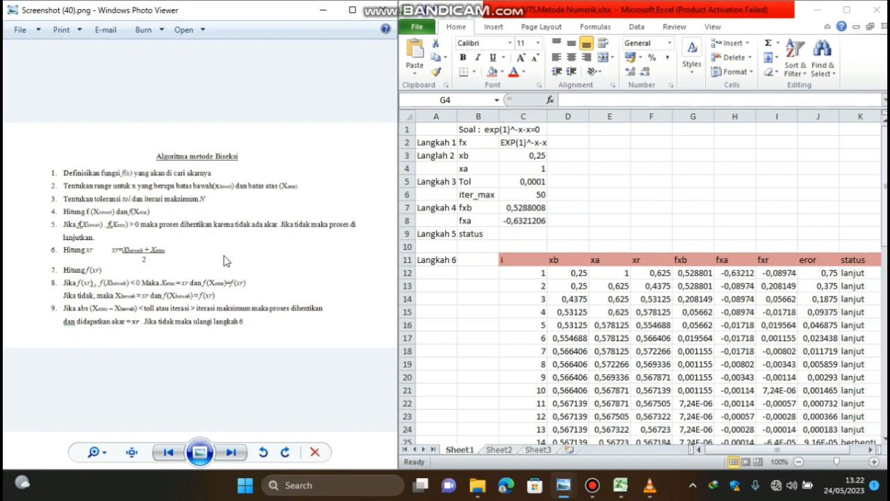
# - Switch to the Excel worksheet and inspect the Langkah 4 formulas for fxb in C7 and fxa in C8
pyautogui.moveTo(399, 194)
pyautogui.hotkey('alt', 'Tab')
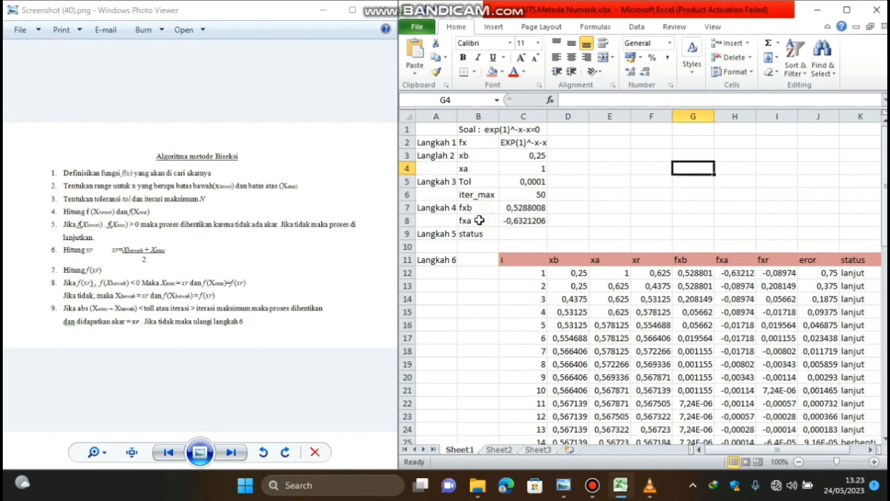
pyautogui.click(521, 208)
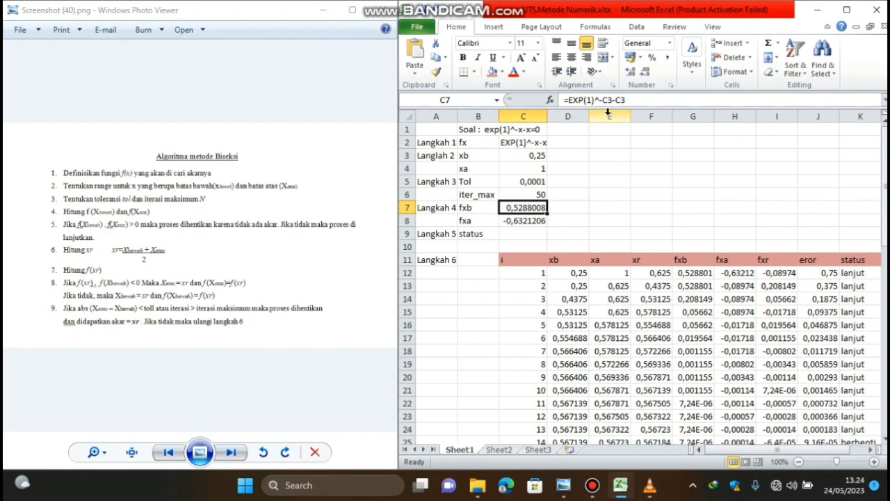
pyautogui.click(512, 220)
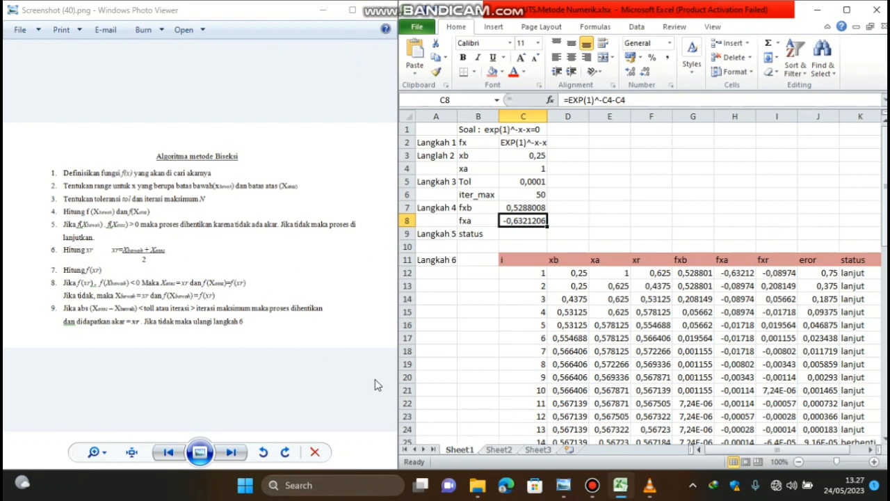
# - Enlarge the bisection algorithm image to read its steps alongside the Langkah 5 and Langkah 6 cells
pyautogui.scroll(-1, 251, 244)
pyautogui.scroll(1, 251, 245)
pyautogui.click(247, 244)
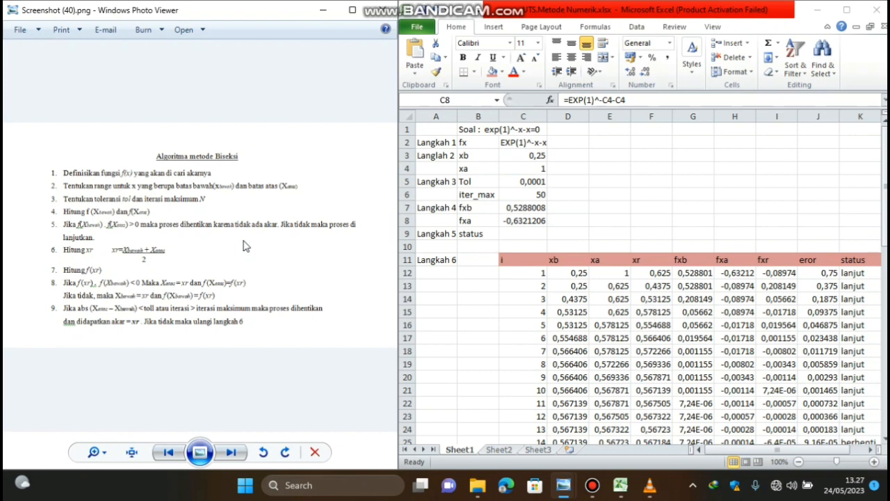
pyautogui.scroll(1, 216, 193)
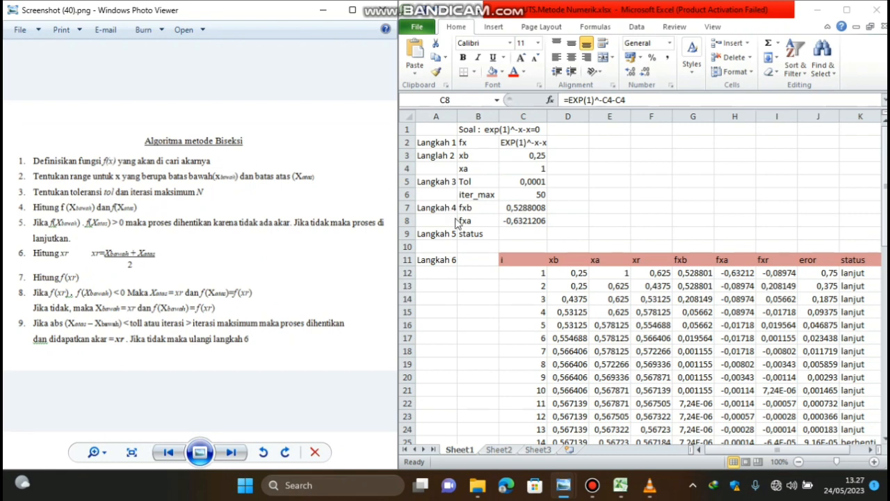
pyautogui.click(516, 236)
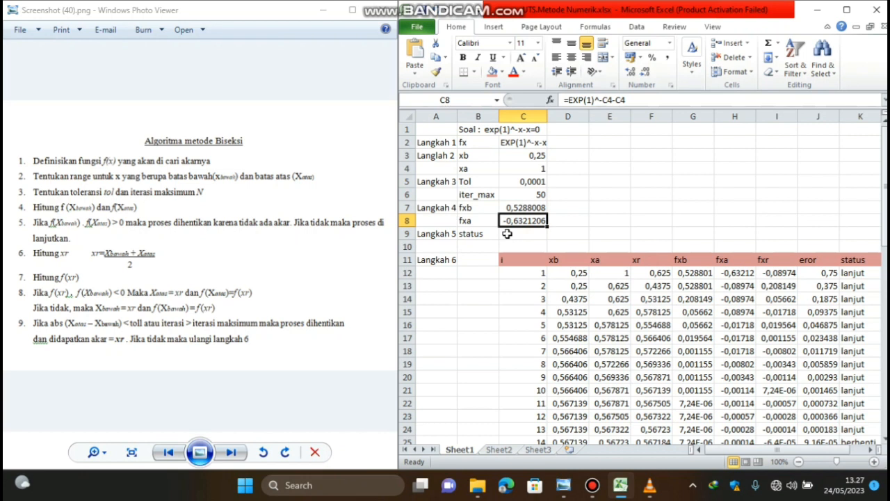
pyautogui.click(436, 260)
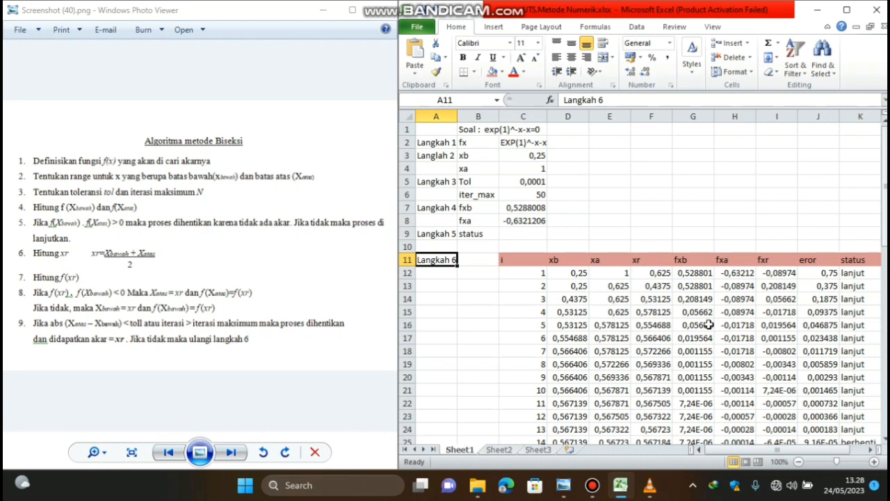
# - Enter the Langkah 5 status formula =if(C7*C8>0;"berhenti";"lanjut") in C9
pyautogui.click(509, 234)
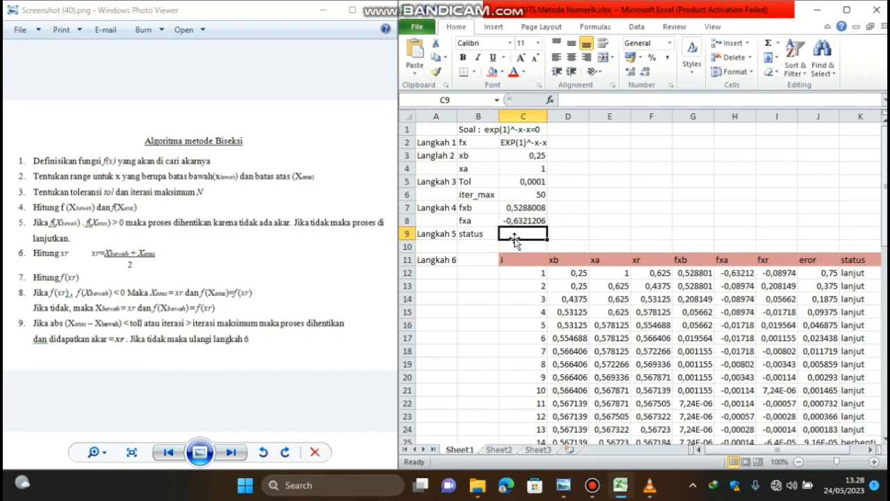
pyautogui.write('=if')
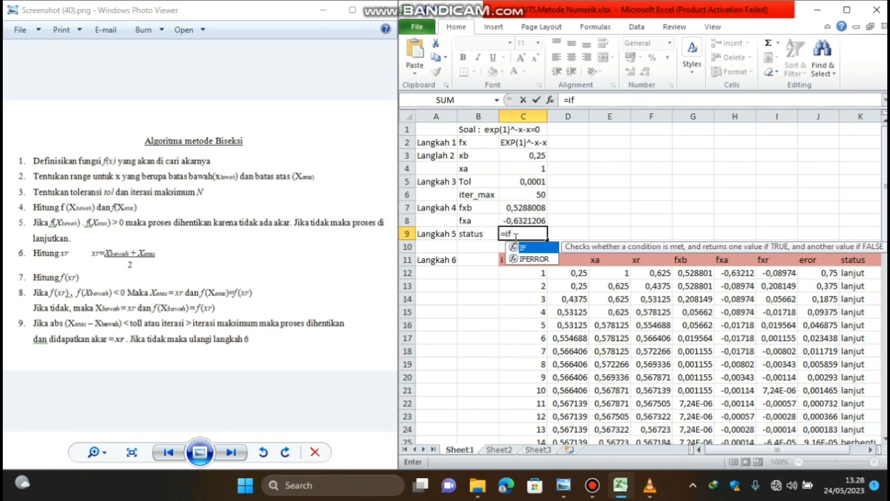
pyautogui.write('(')
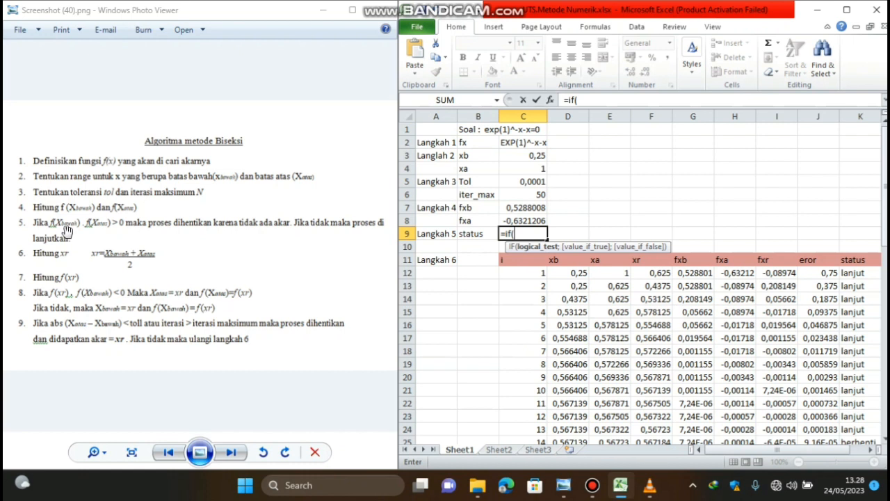
pyautogui.click(522, 207)
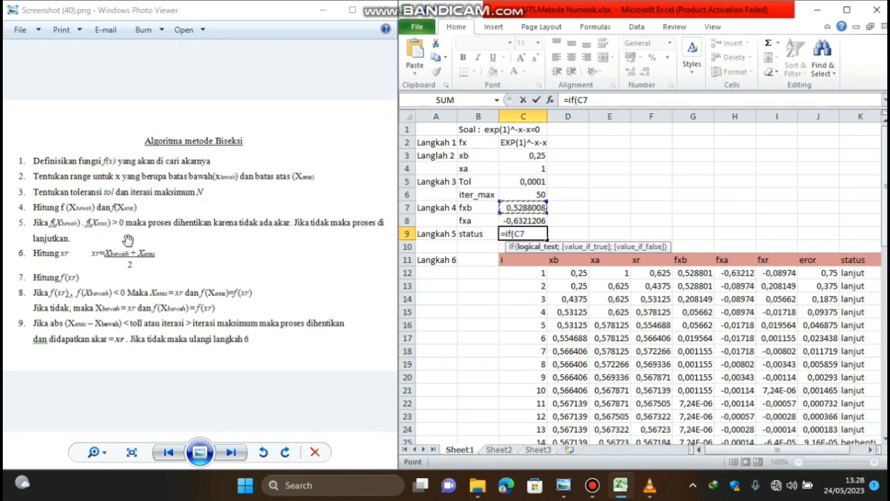
pyautogui.write('*')
pyautogui.click(526, 221)
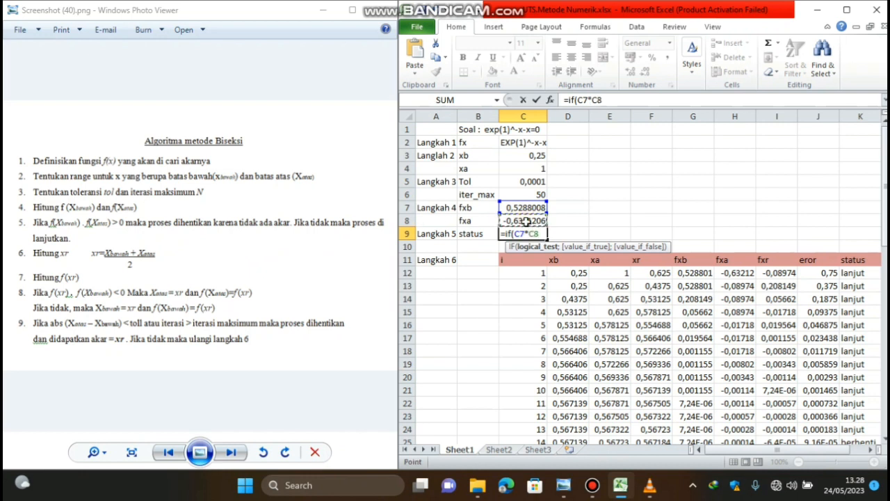
pyautogui.write('>0;')
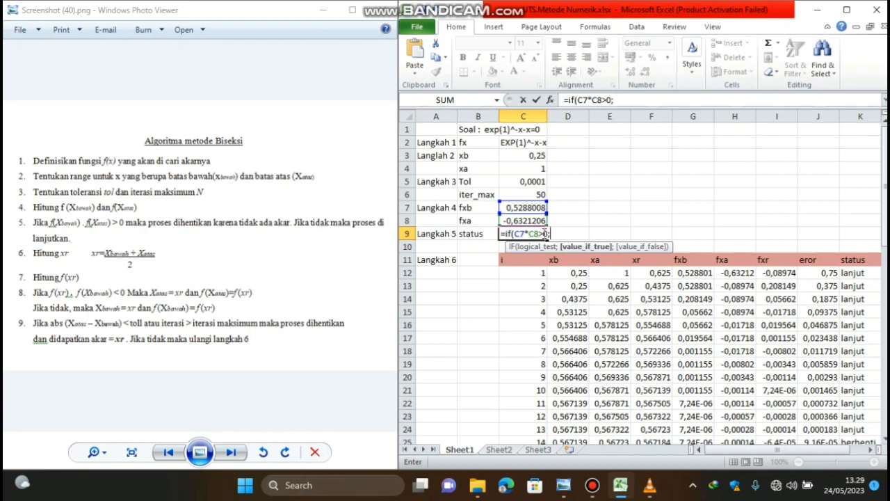
pyautogui.write('"berhenti')
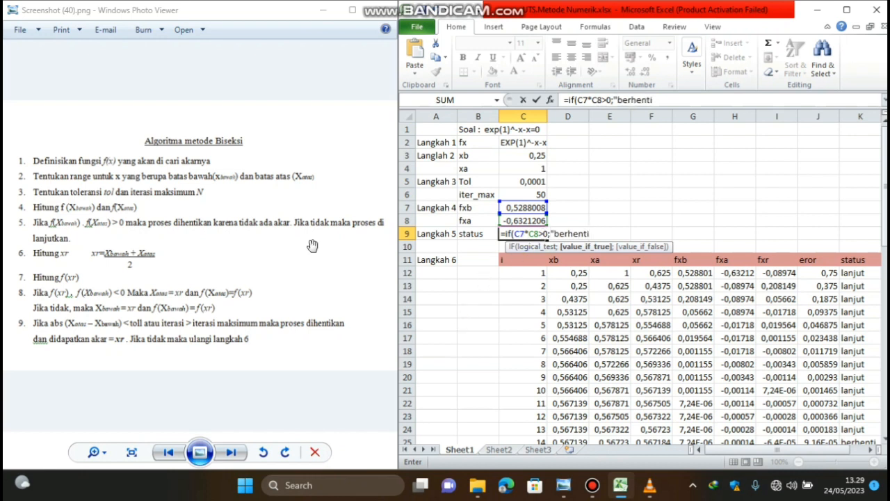
pyautogui.write('";')
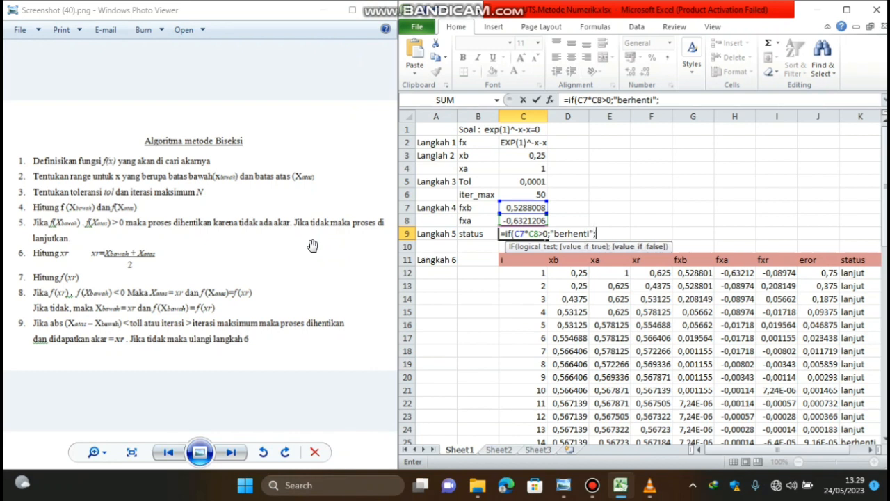
pyautogui.write('"lanjut')
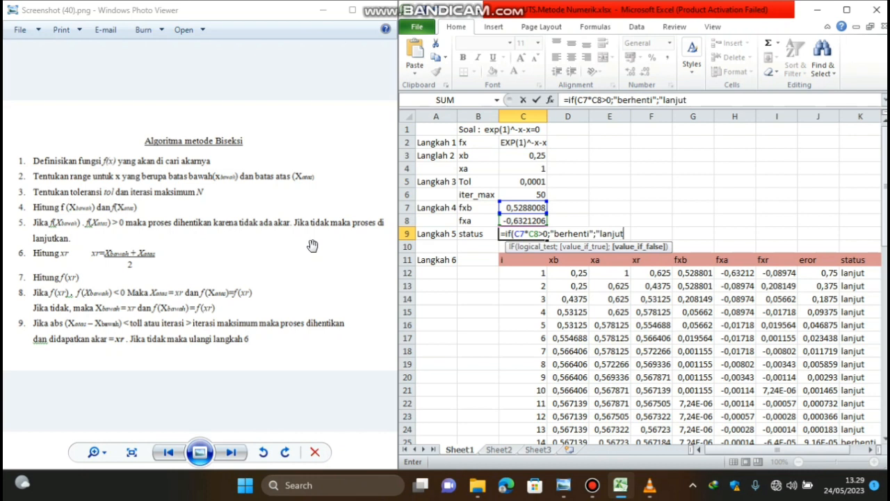
pyautogui.write('")')
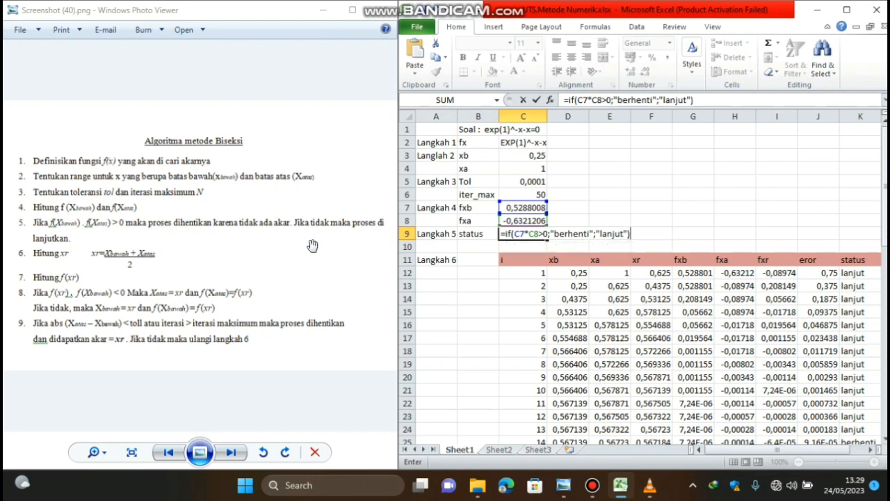
pyautogui.press('Return')
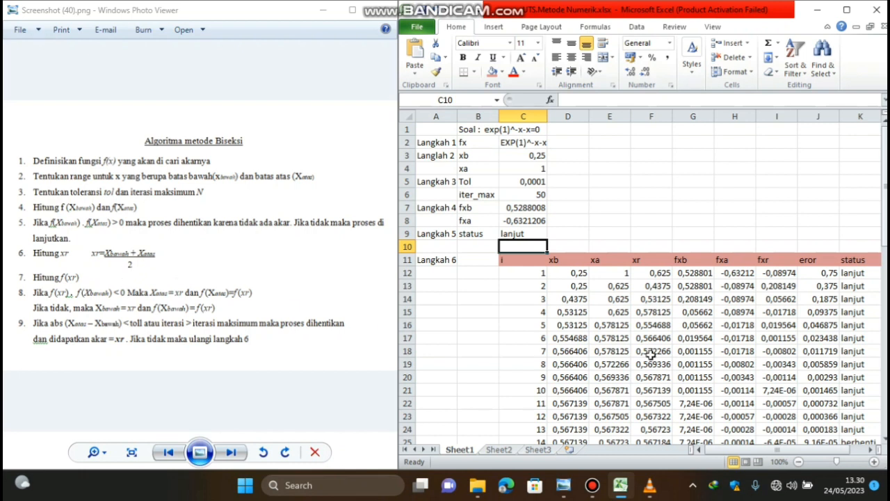
# - Review the iteration table's i column from its header in row 11 down to iteration 50 in row 61
pyautogui.click(525, 262)
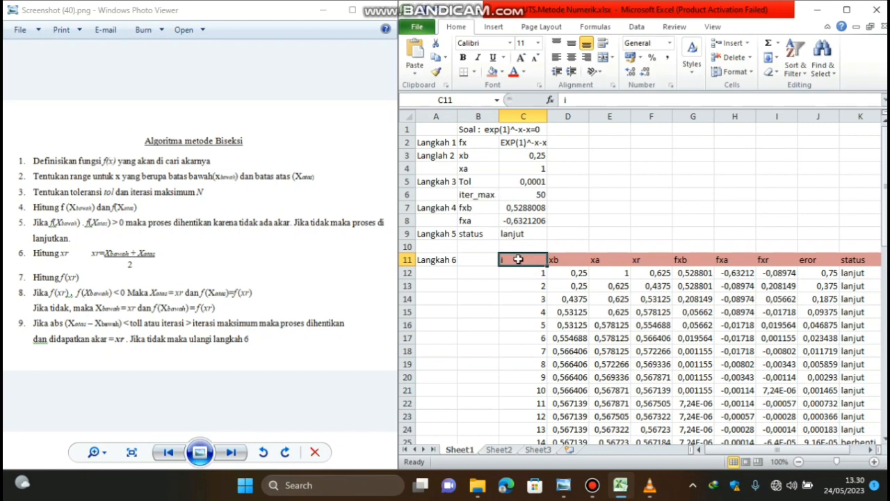
pyautogui.moveTo(884, 206); pyautogui.dragTo(801, 425)
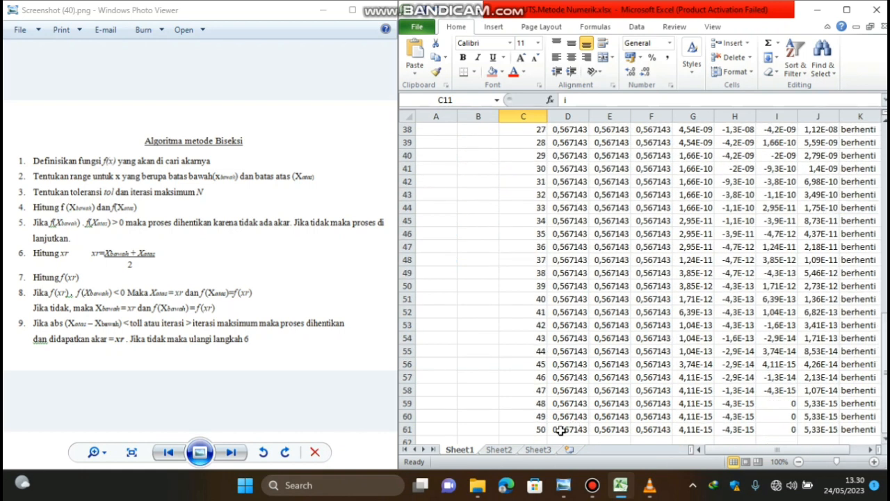
pyautogui.click(525, 430)
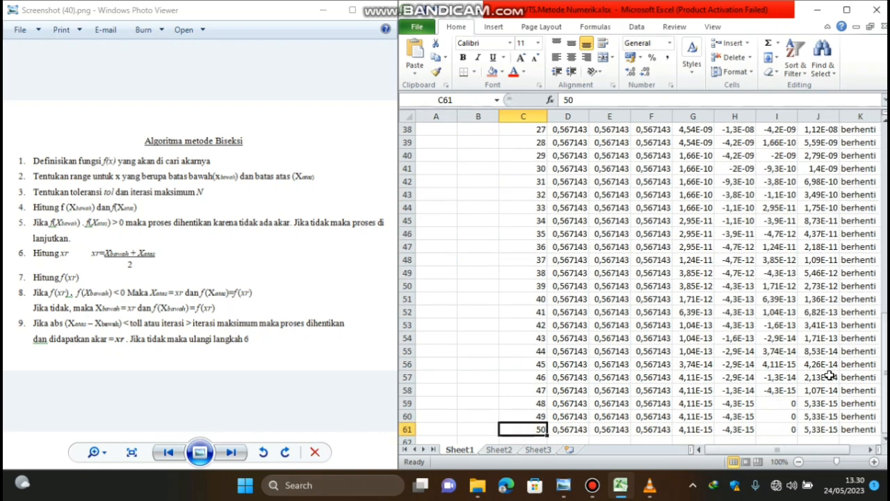
pyautogui.moveTo(884, 348); pyautogui.dragTo(883, 122)
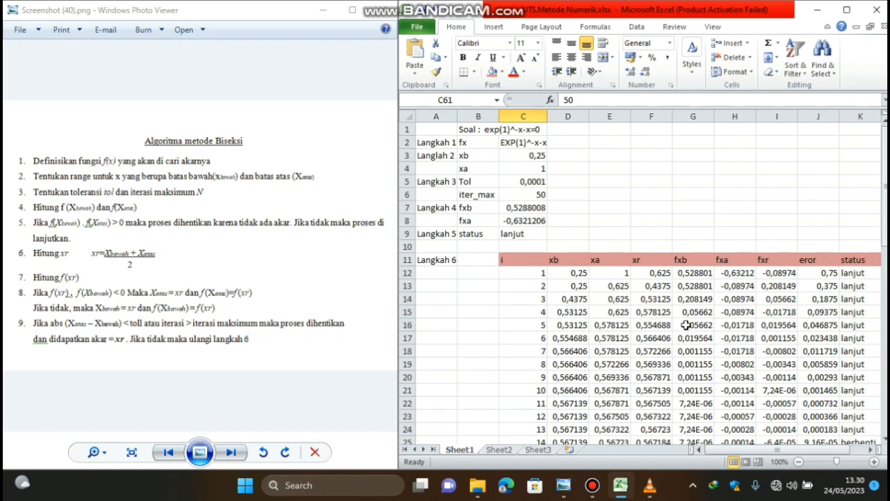
# - Examine the first iteration's xb value, the xa column and the formulas for xr, fxb and fxa in row 12
pyautogui.click(562, 277)
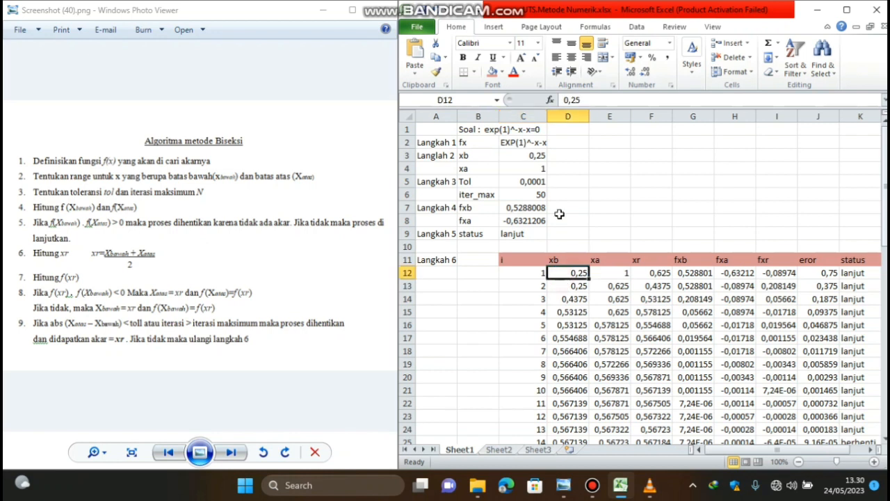
pyautogui.click(603, 261)
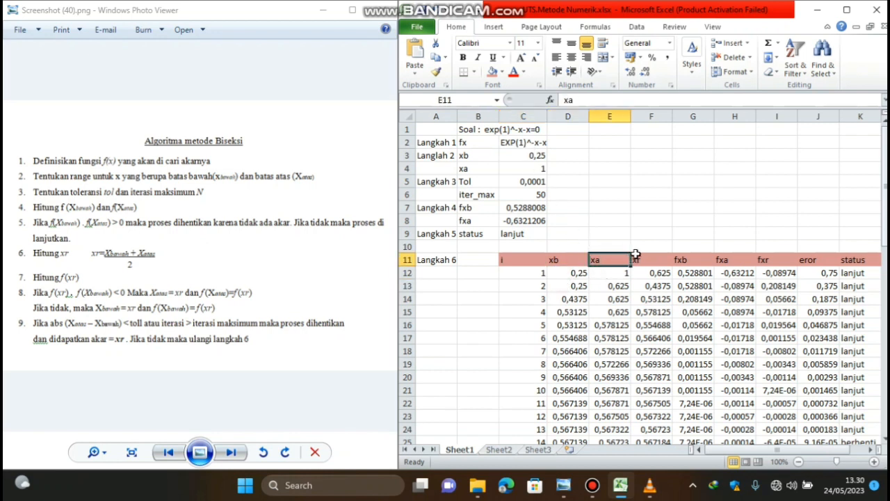
pyautogui.click(639, 259)
pyautogui.click(649, 274)
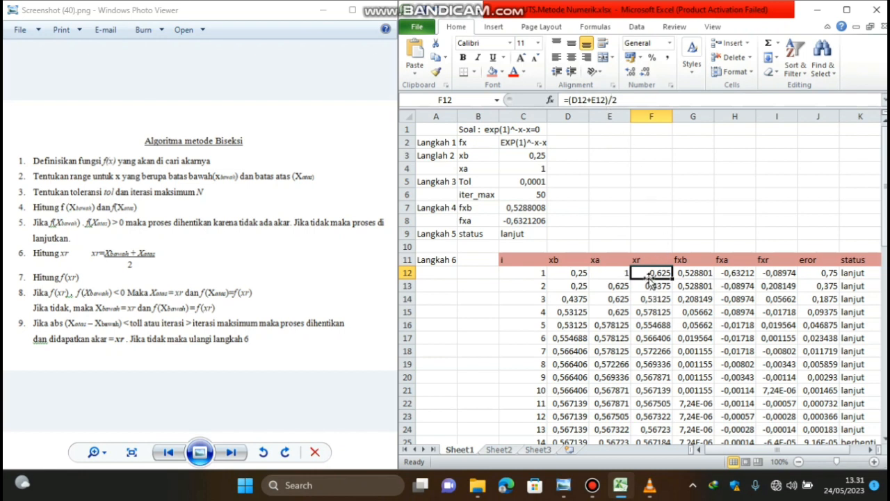
pyautogui.click(693, 274)
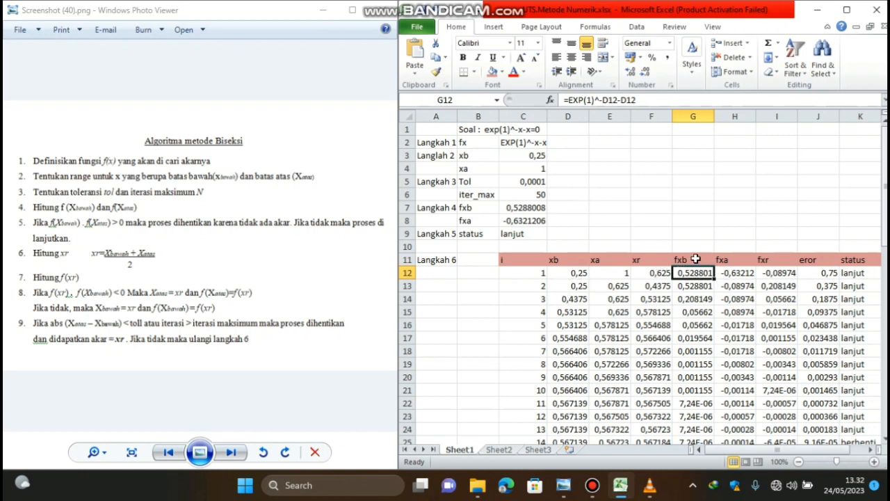
pyautogui.click(735, 275)
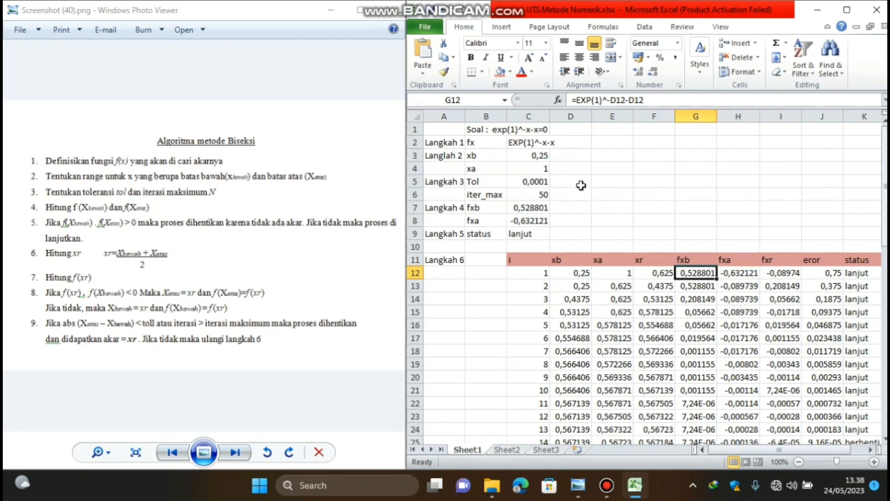
pyautogui.click(732, 277)
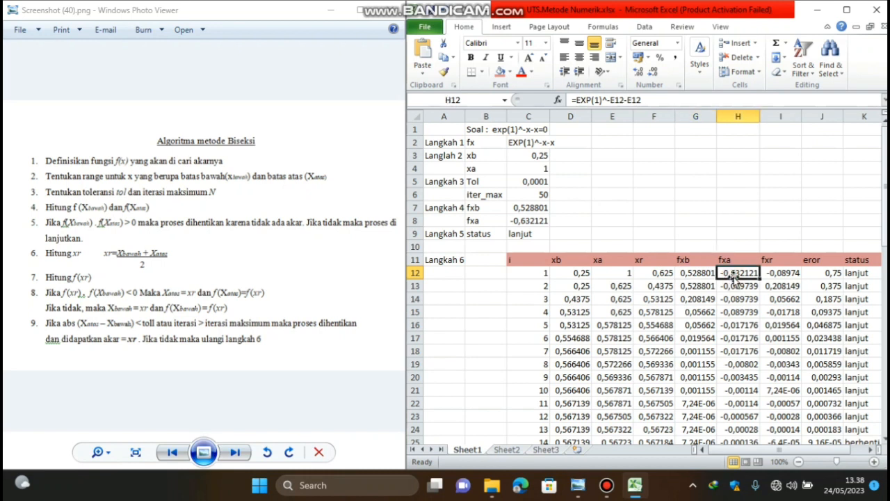
pyautogui.click(708, 275)
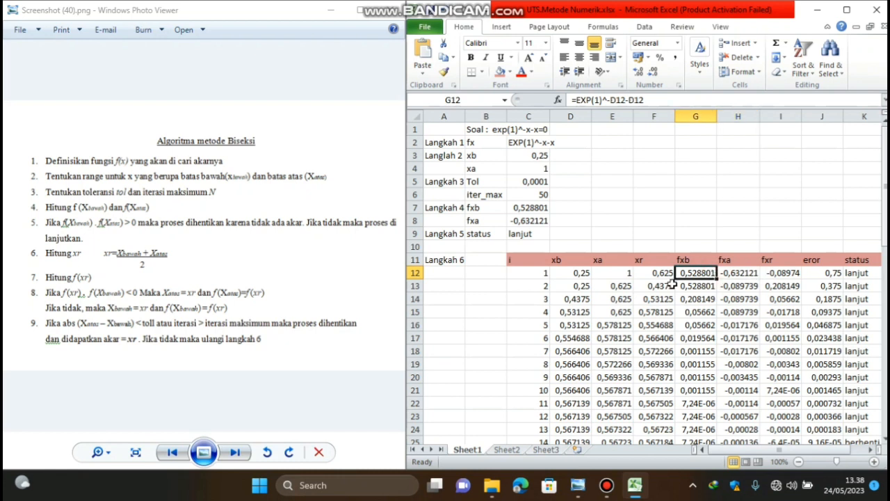
# - Examine the first iteration's fxr, eror and status formulas in row 12 alongside the Langkah 5 status formula in C9
pyautogui.click(612, 195)
pyautogui.click(871, 450)
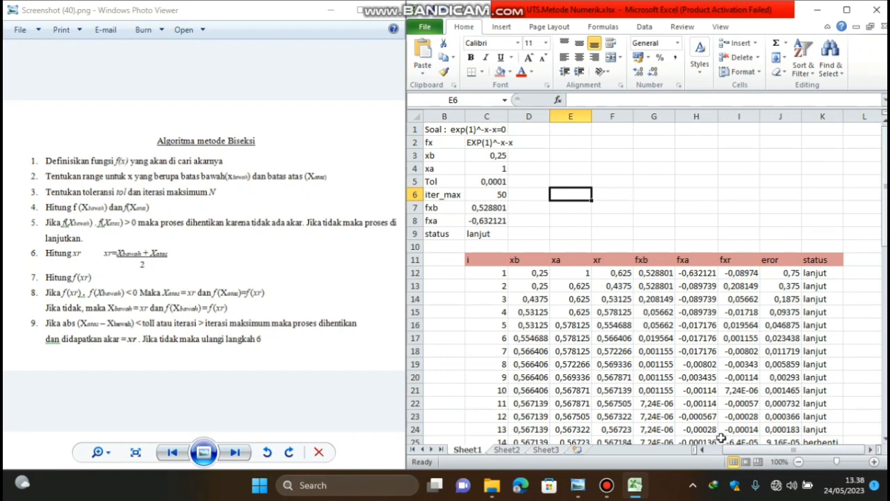
pyautogui.moveTo(722, 451); pyautogui.dragTo(724, 453)
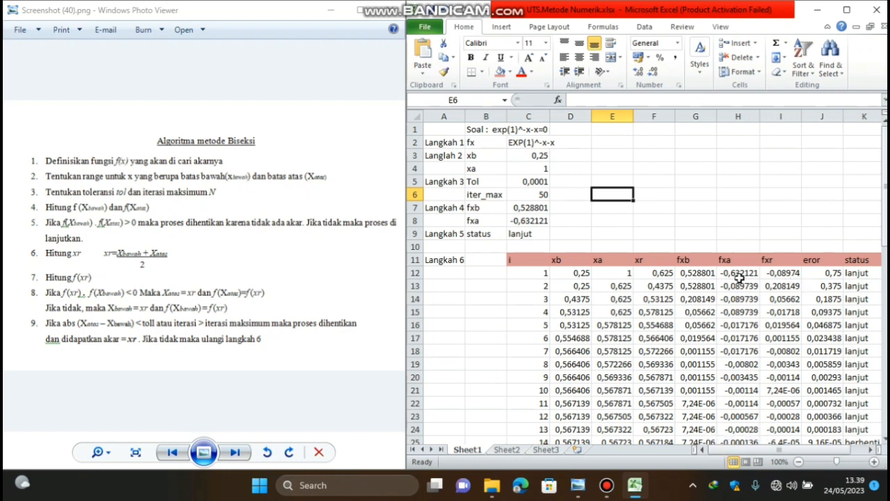
pyautogui.click(786, 273)
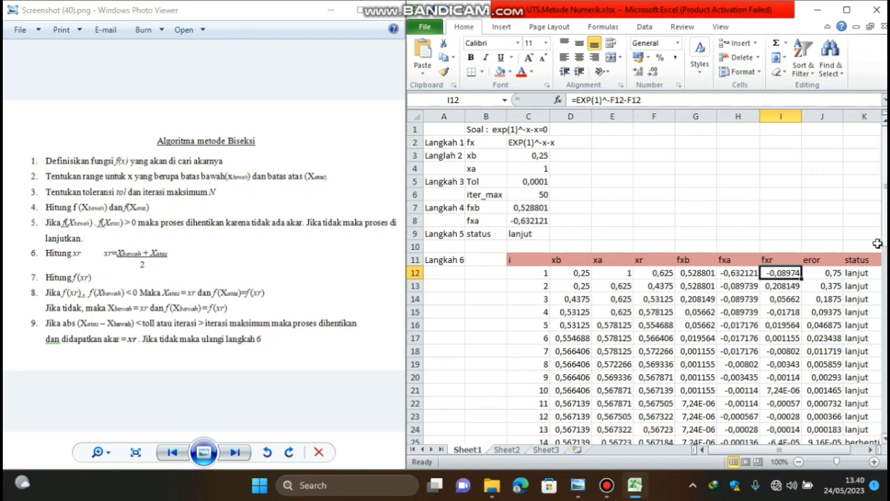
pyautogui.click(821, 274)
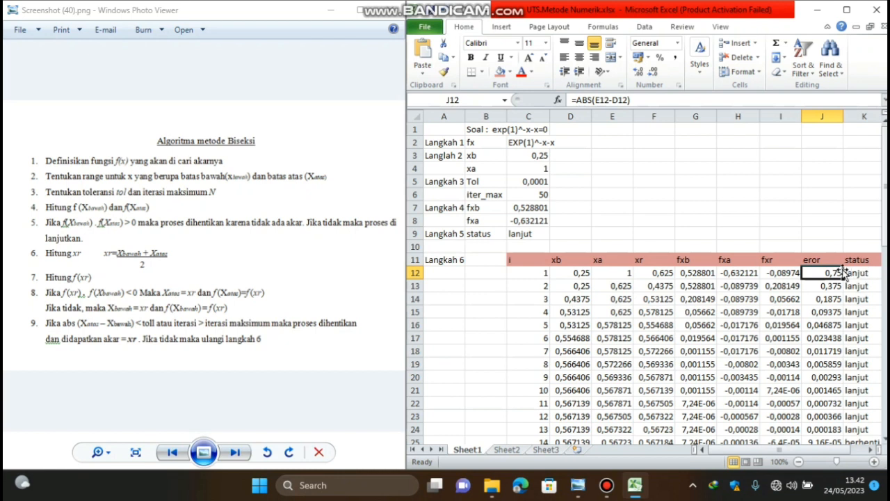
pyautogui.click(871, 274)
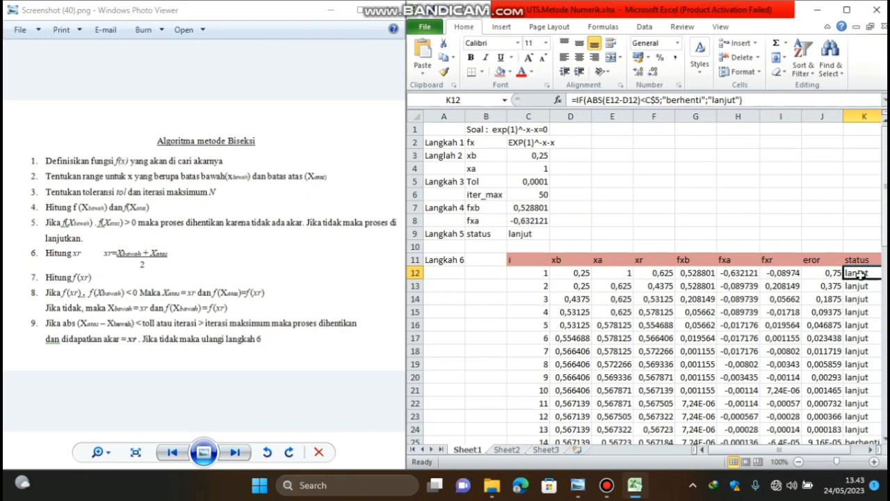
pyautogui.click(514, 236)
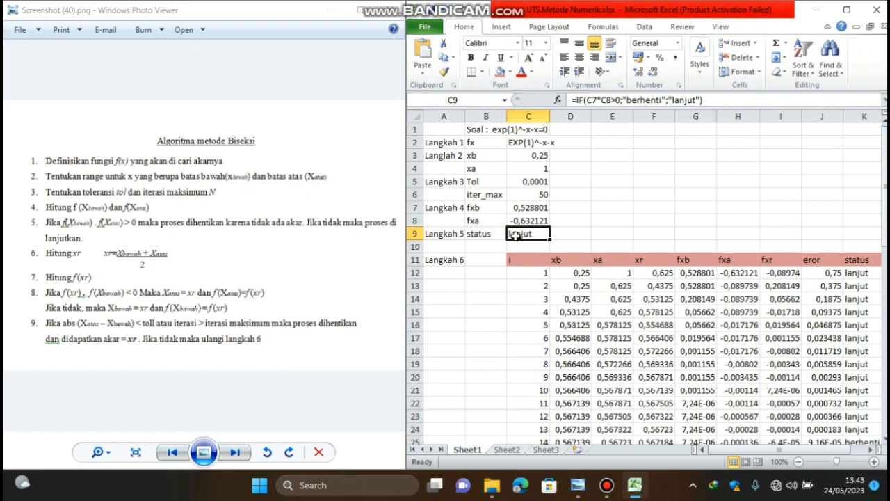
pyautogui.click(849, 274)
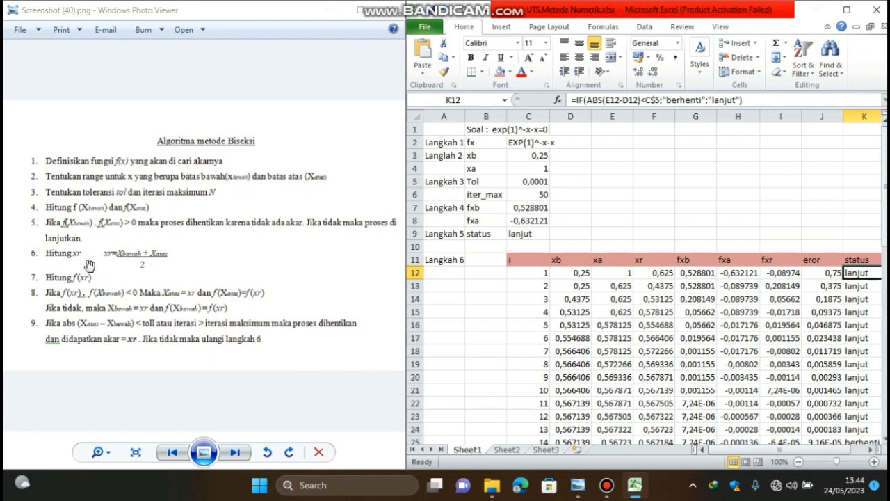
# - Inspect the cell references of the status formula in K12 and the tolerance value it uses in C5
pyautogui.hscroll(1, 467, 237)
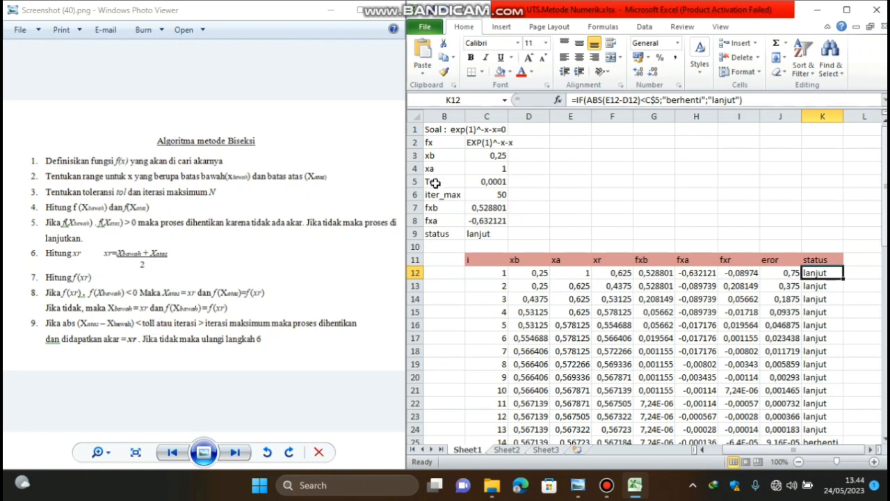
pyautogui.click(743, 99)
pyautogui.press('Return')
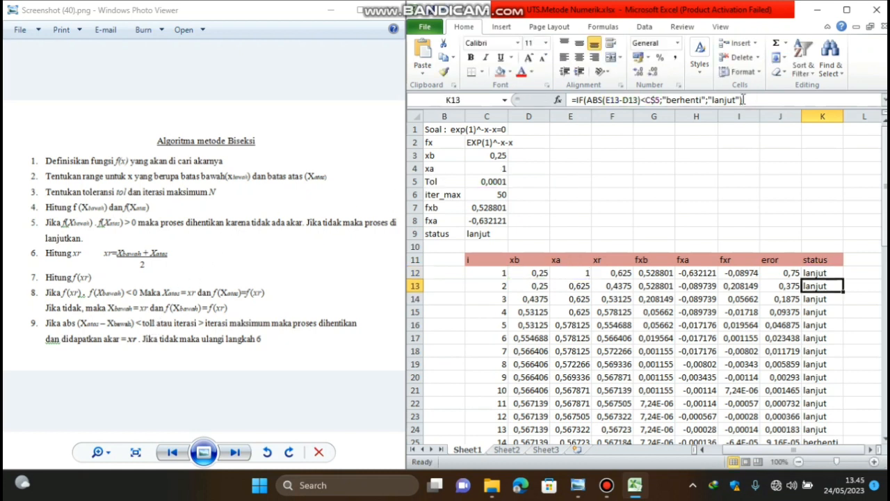
pyautogui.click(441, 181)
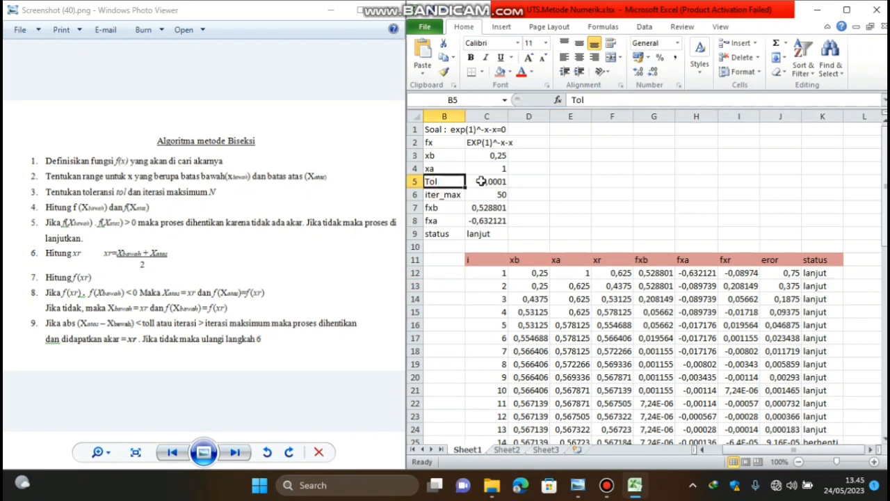
pyautogui.click(482, 181)
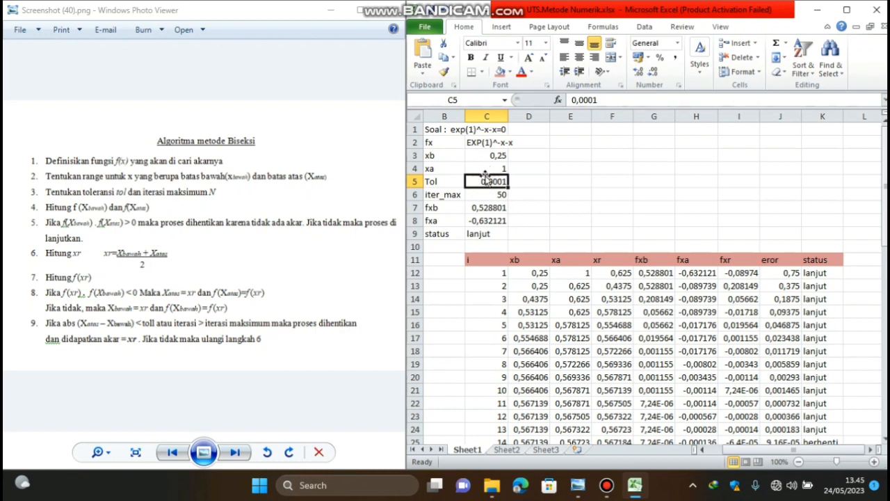
pyautogui.click(817, 274)
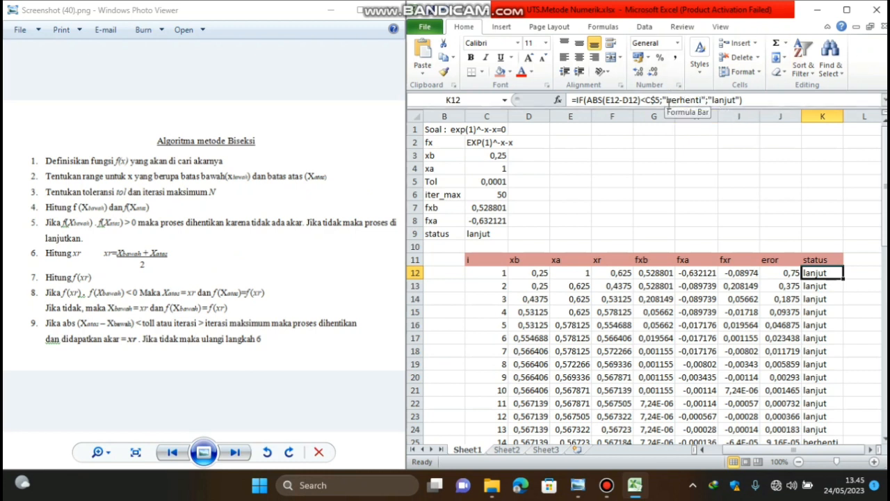
pyautogui.click(753, 100)
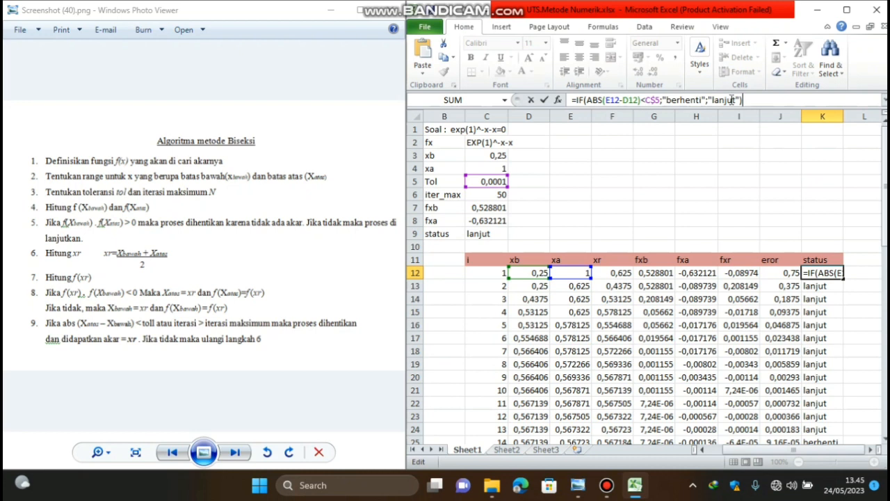
pyautogui.press('Return')
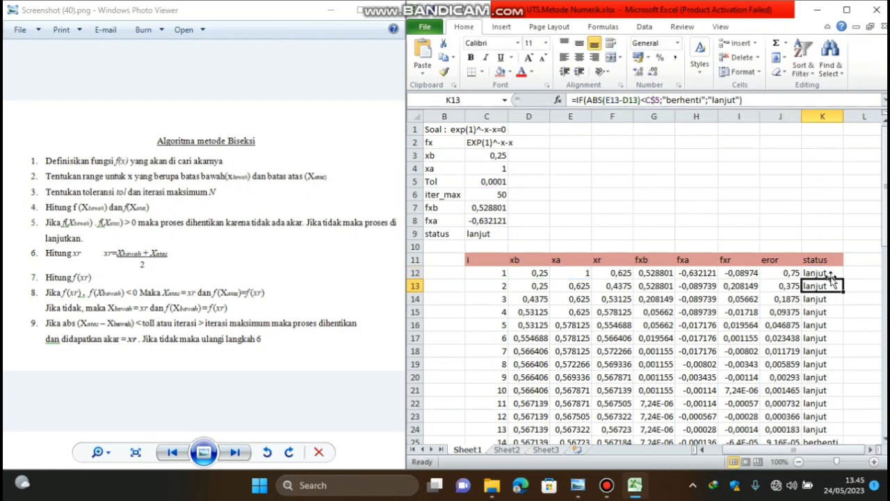
pyautogui.scroll(-1, 881, 210)
pyautogui.scroll(1, 878, 207)
pyautogui.click(875, 205)
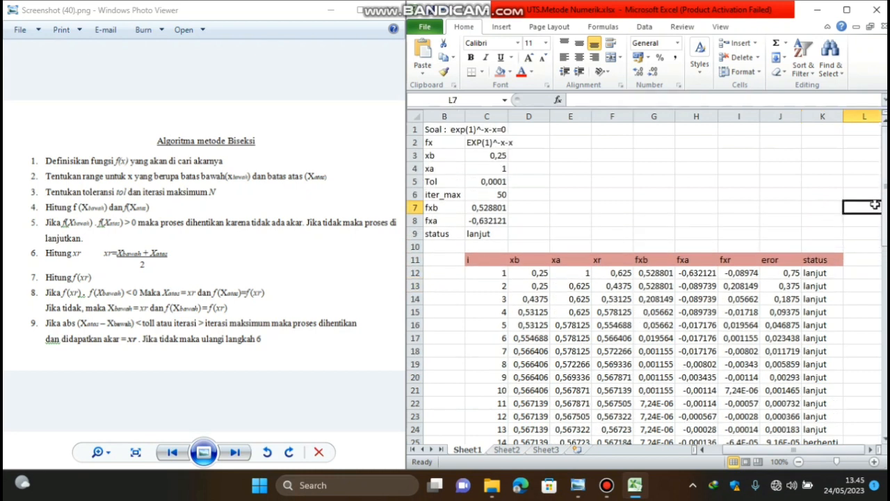
# - Examine the second iteration's i value and xb formula in row 13 against the first iteration's xb value
pyautogui.click(500, 288)
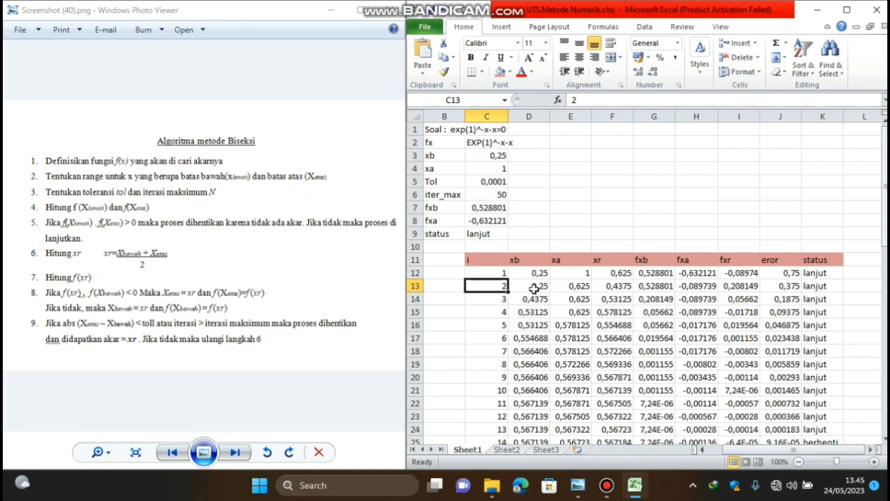
pyautogui.click(532, 287)
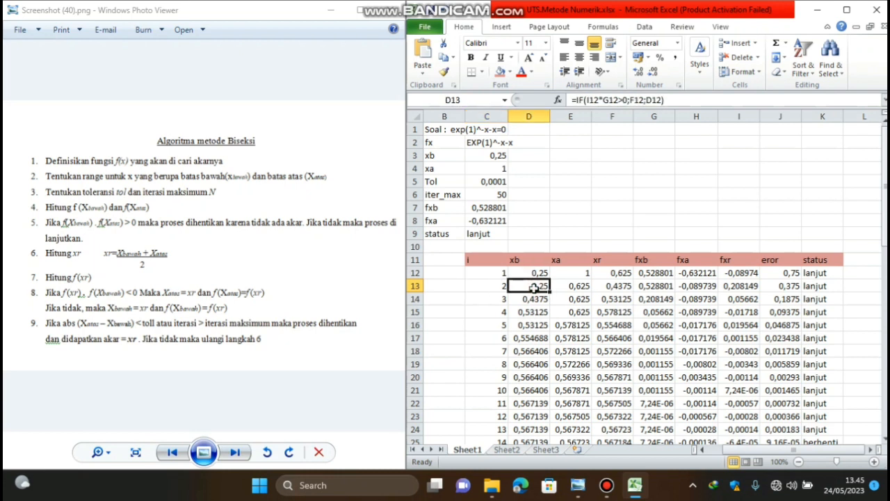
pyautogui.click(532, 273)
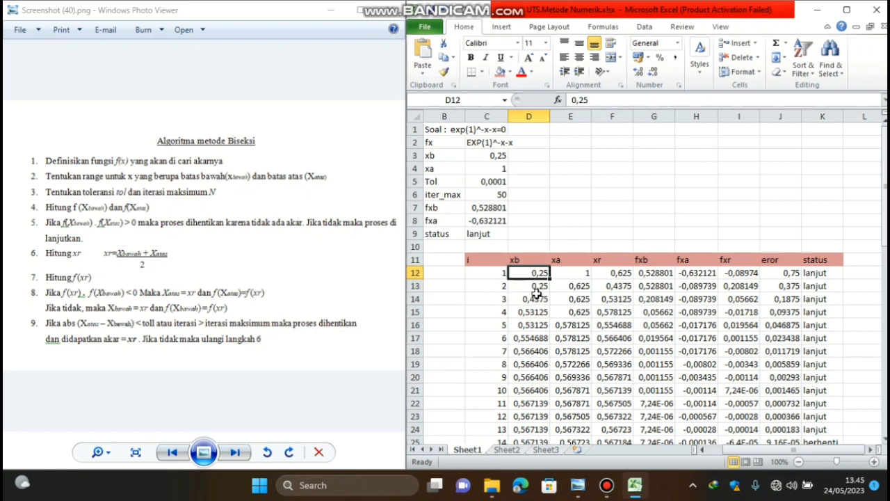
pyautogui.click(534, 288)
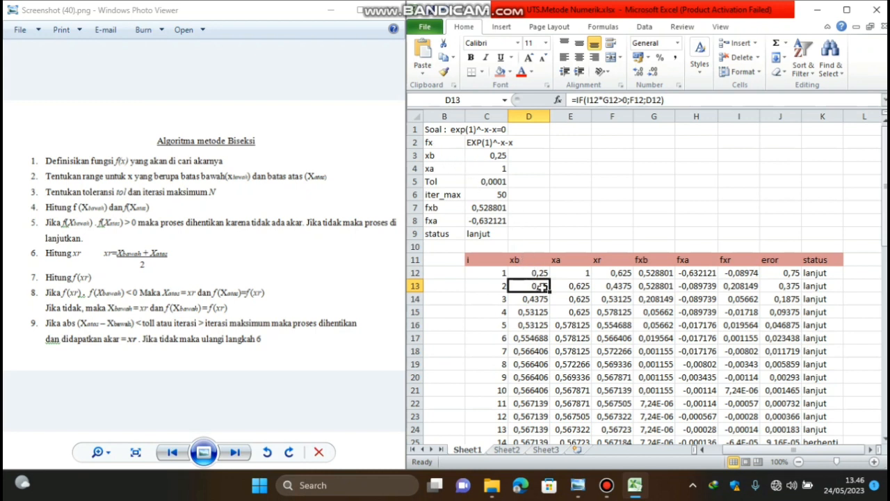
pyautogui.doubleClick(562, 285)
pyautogui.click(529, 286)
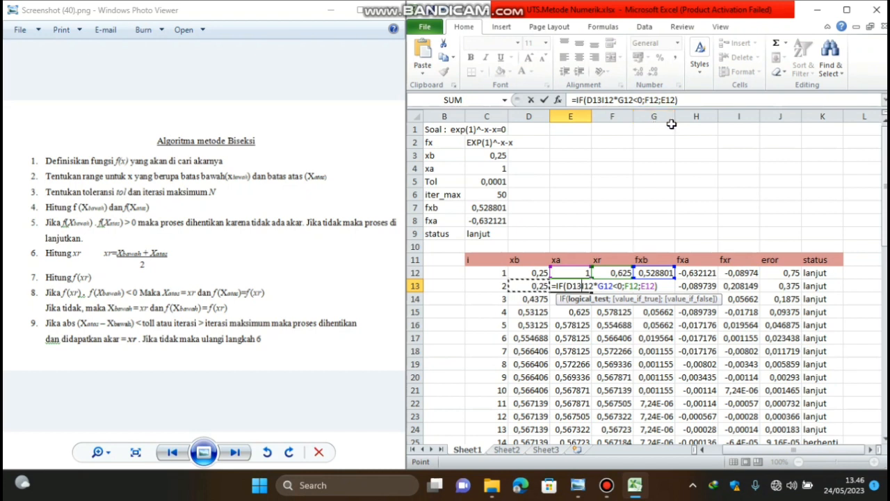
pyautogui.press('BackSpace')
pyautogui.press('BackSpace')
pyautogui.press('BackSpace')
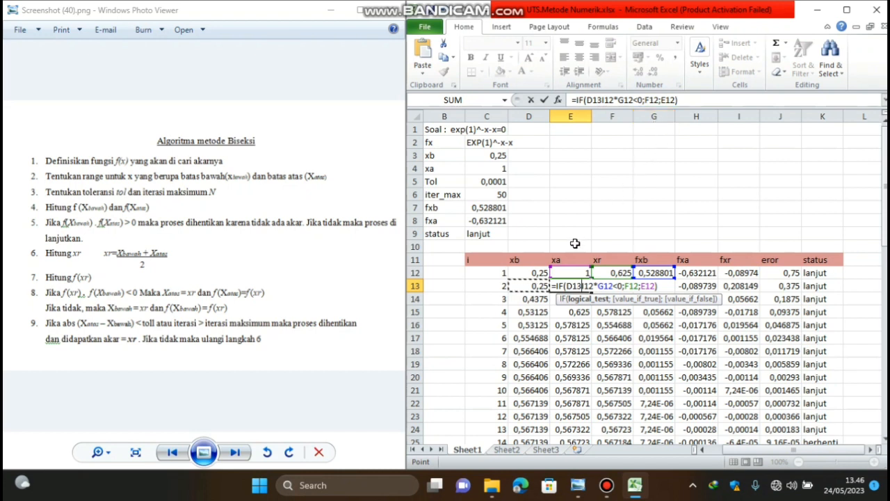
pyautogui.click(575, 244)
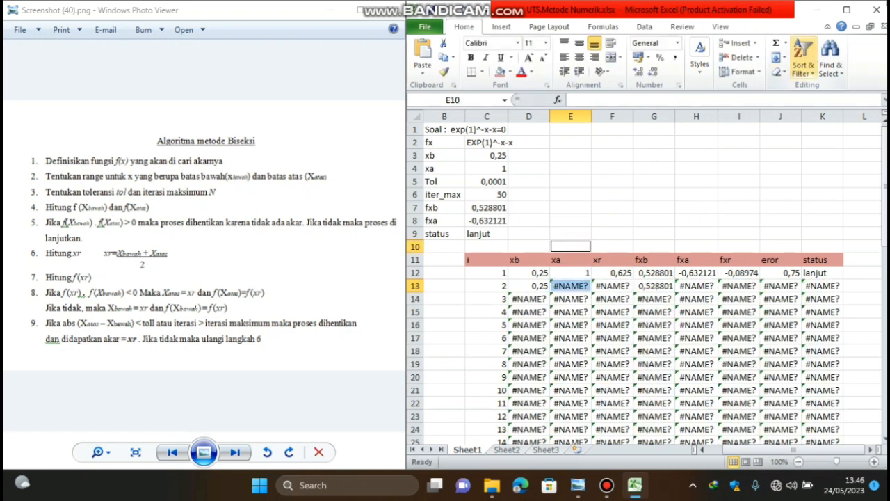
# - Maximize the worksheet window and undo the accidental D13 insertion in the second iteration's xa formula in E13
pyautogui.click(845, 10)
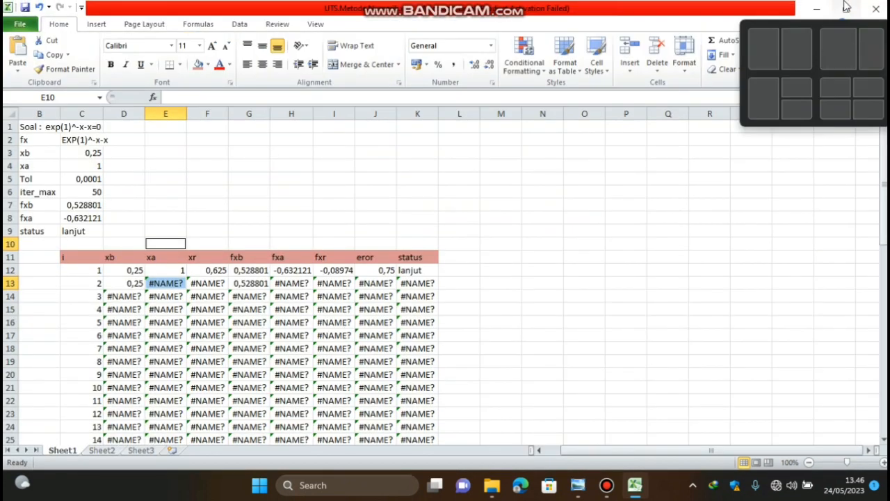
pyautogui.click(652, 140)
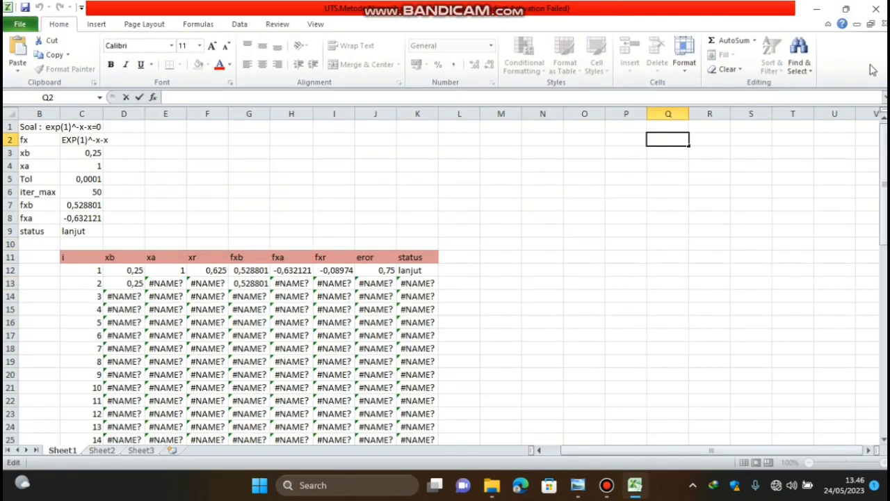
pyautogui.moveTo(538, 185); pyautogui.dragTo(533, 199)
pyautogui.click(630, 280)
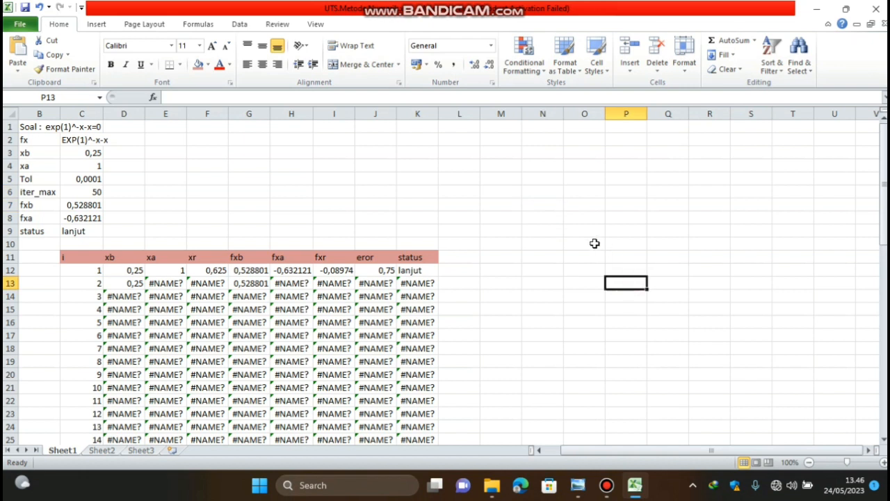
pyautogui.hotkey('ctrl', 'z')
pyautogui.hotkey('ctrl', 'z')
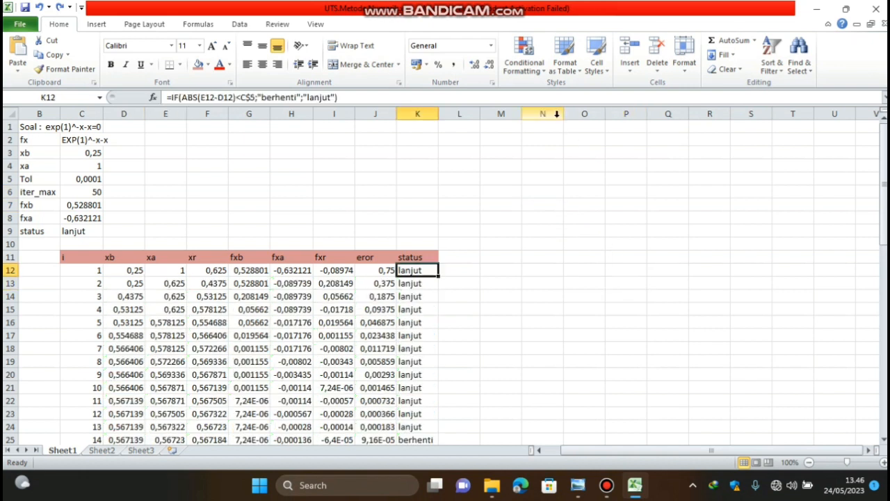
# - Put the worksheet back beside the algorithm image and relate the xb formula in D13 to the first iteration's fxr formula in I12
pyautogui.click(139, 284)
pyautogui.click(164, 284)
pyautogui.click(845, 9)
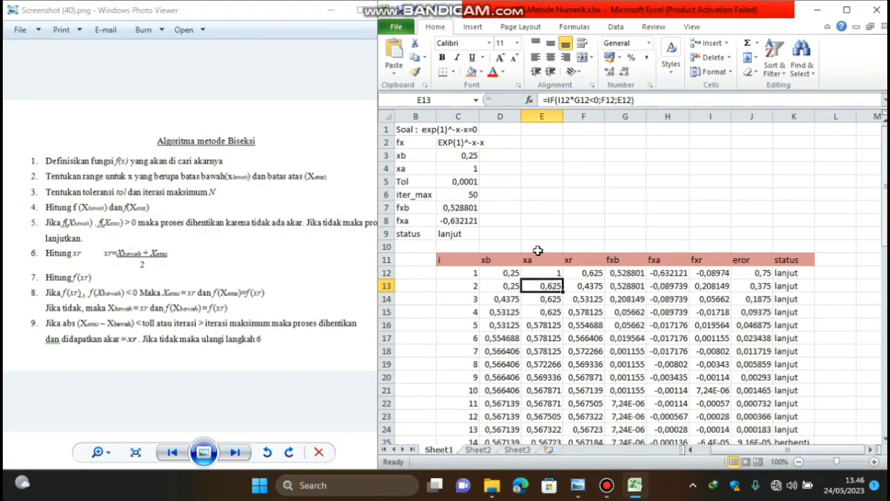
pyautogui.click(500, 290)
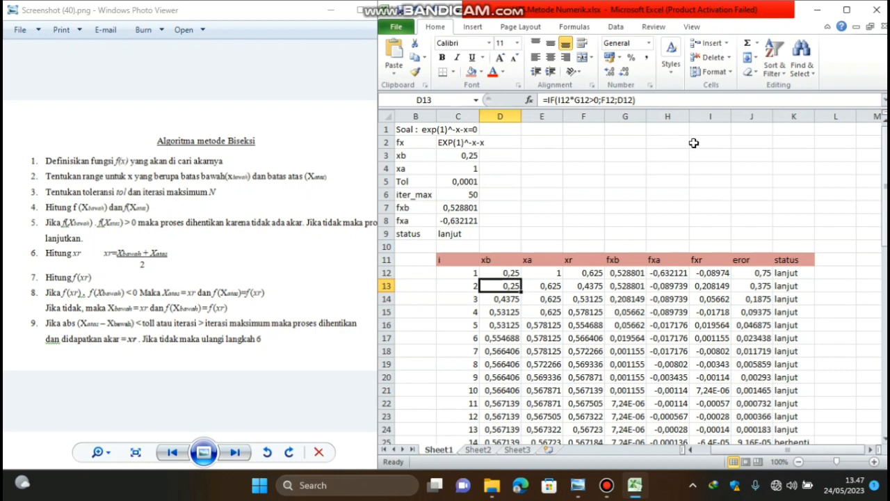
pyautogui.click(723, 274)
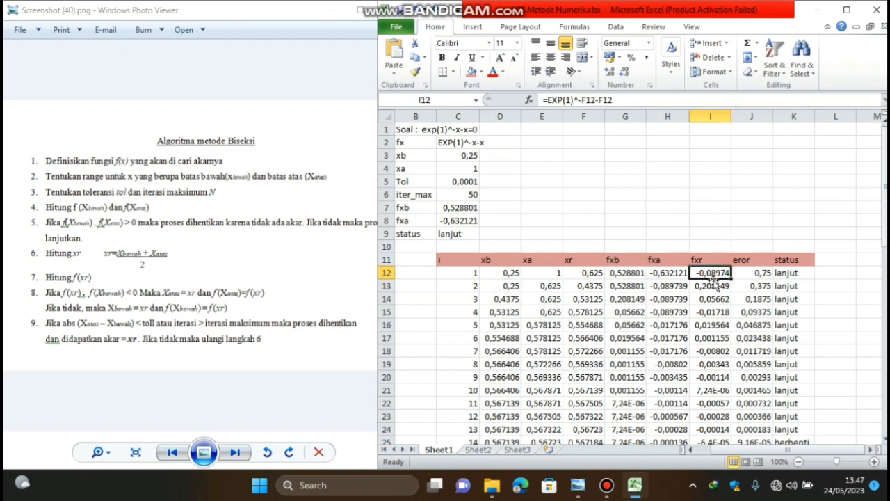
pyautogui.click(510, 286)
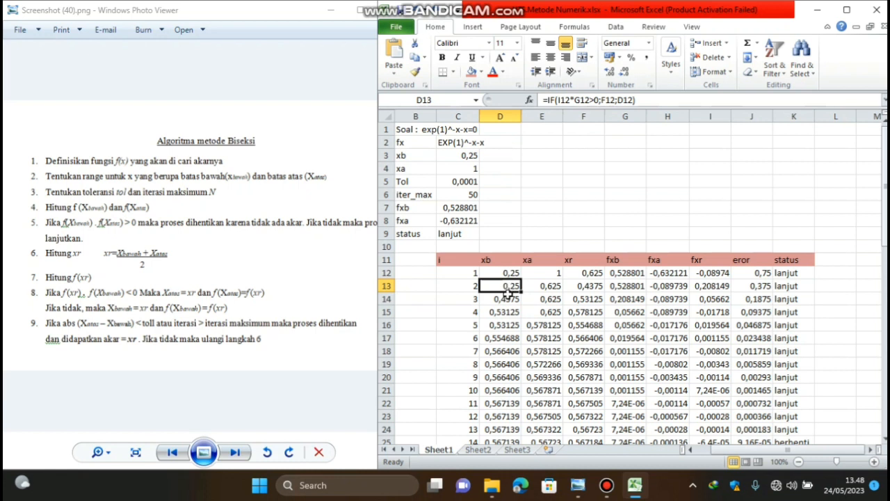
# - Compare the conditions and results of the second iteration's xb and xa IF formulas in D13 and E13
pyautogui.click(637, 100)
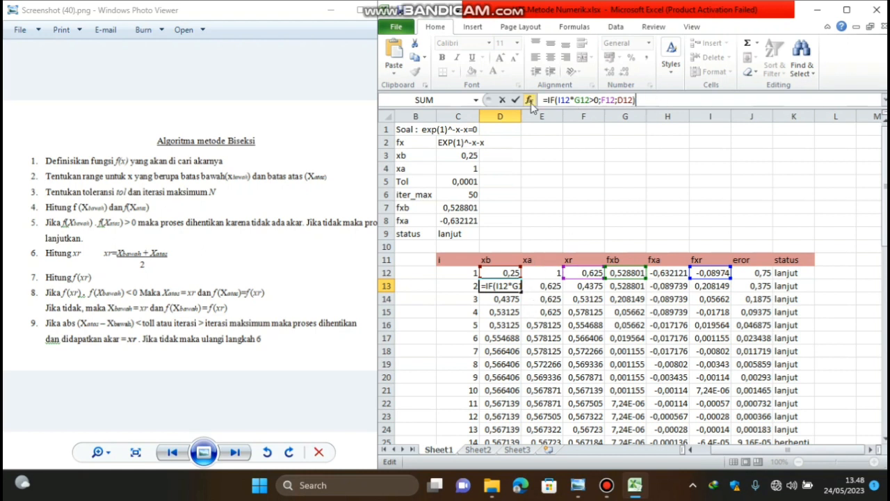
pyautogui.press('Return')
pyautogui.click(552, 286)
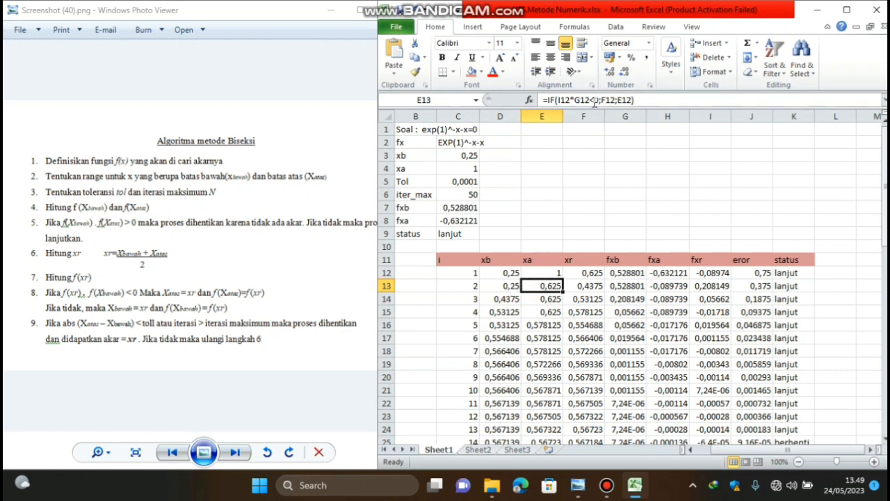
pyautogui.click(499, 288)
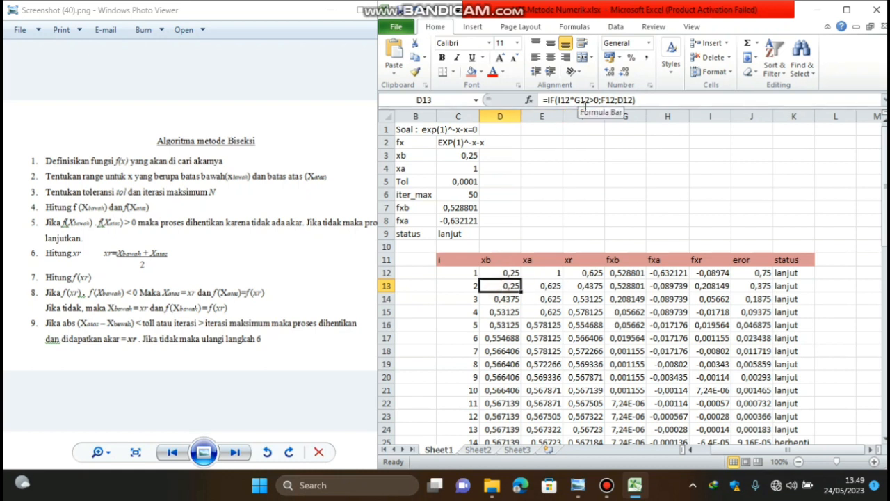
pyautogui.click(550, 286)
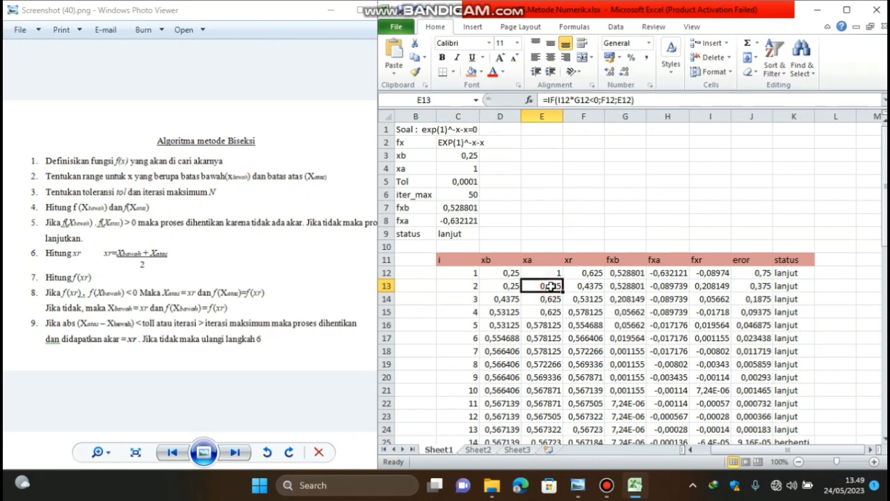
pyautogui.click(496, 286)
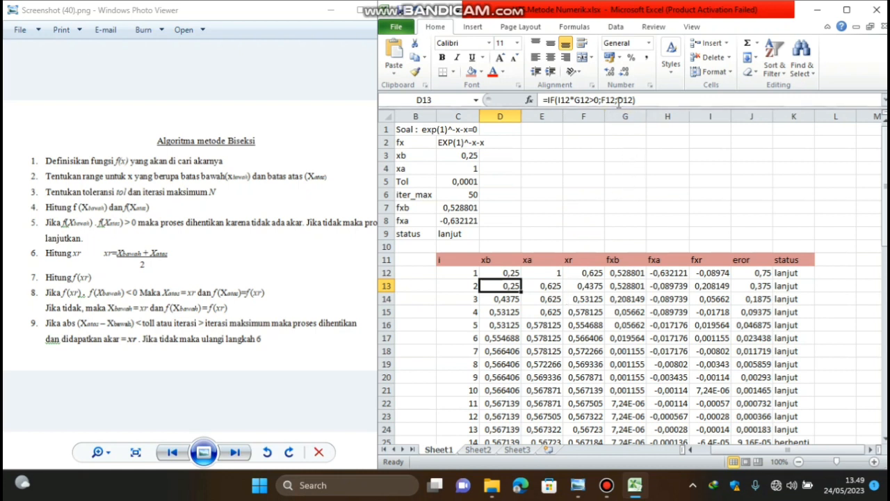
# - Examine the second iteration's formulas in row 13 from xa in E13 through the status in K13, comparing xr with the first iteration
pyautogui.click(535, 286)
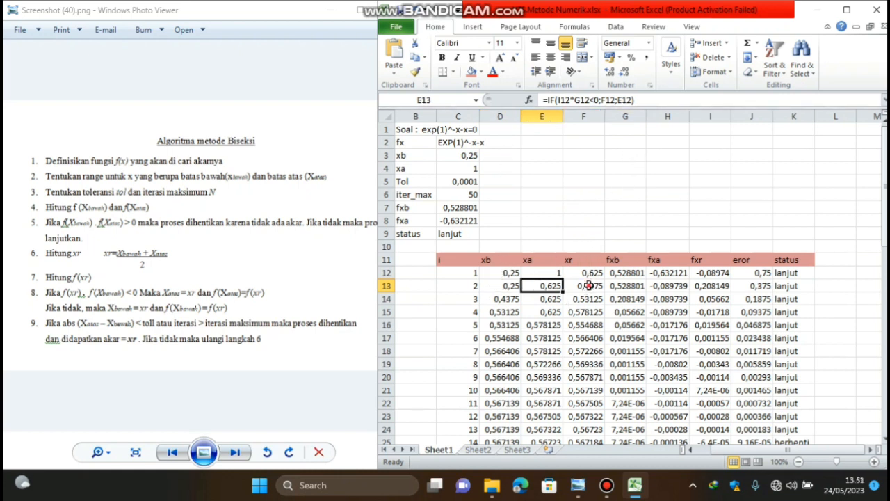
pyautogui.click(589, 286)
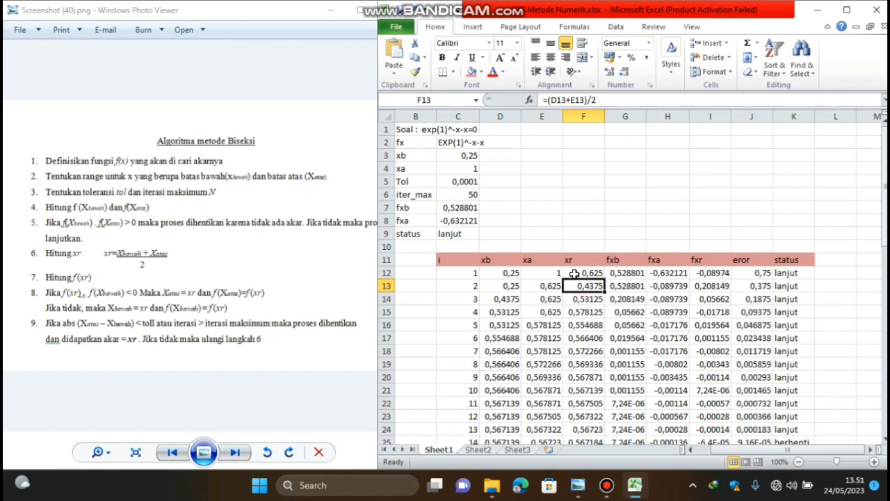
pyautogui.click(572, 272)
pyautogui.click(587, 286)
pyautogui.click(638, 286)
pyautogui.click(672, 287)
pyautogui.click(702, 286)
pyautogui.click(754, 288)
pyautogui.click(780, 285)
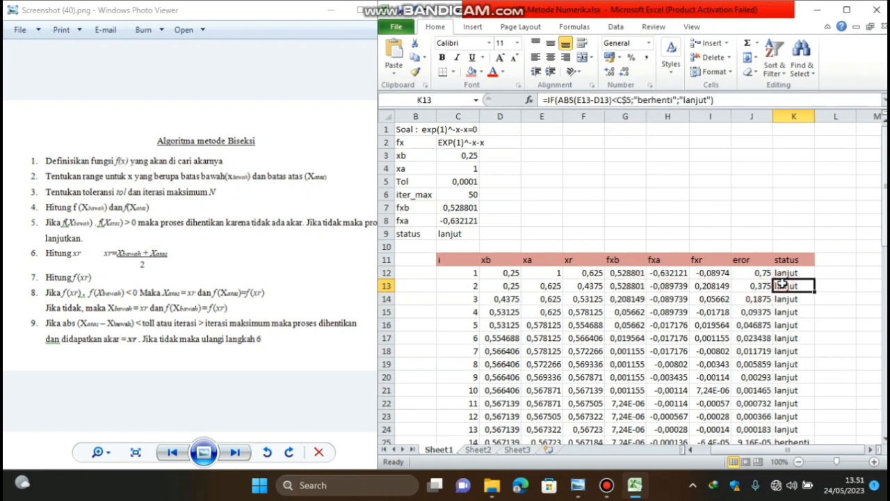
pyautogui.click(582, 287)
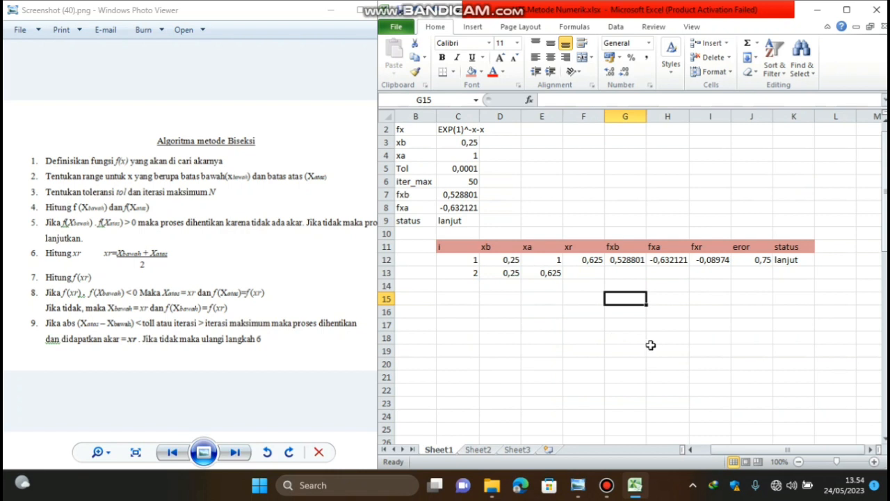
# - Copy the first iteration's xr through status formulas in F12:K12 down into row 13
pyautogui.click(650, 345)
pyautogui.click(520, 350)
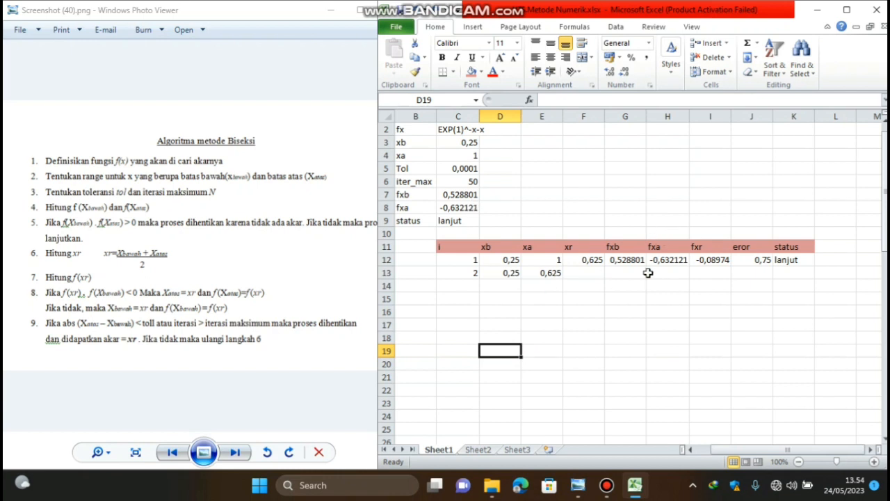
pyautogui.click(576, 260)
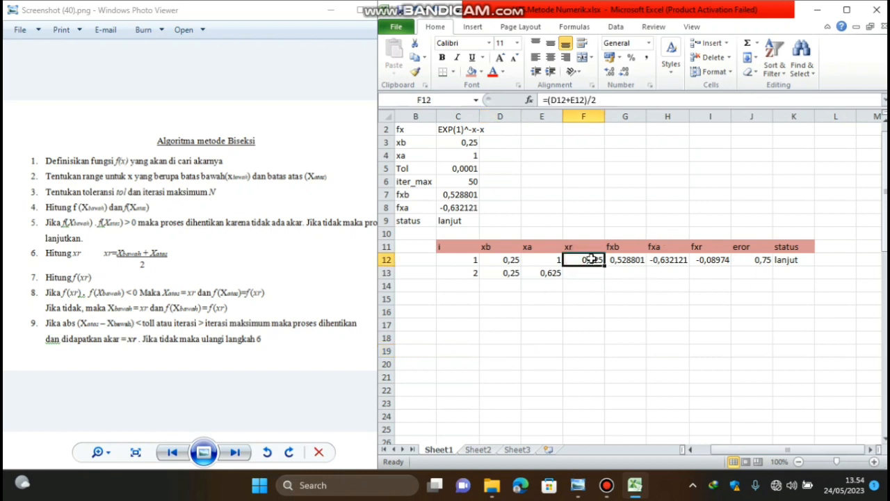
pyautogui.moveTo(589, 259); pyautogui.dragTo(812, 273)
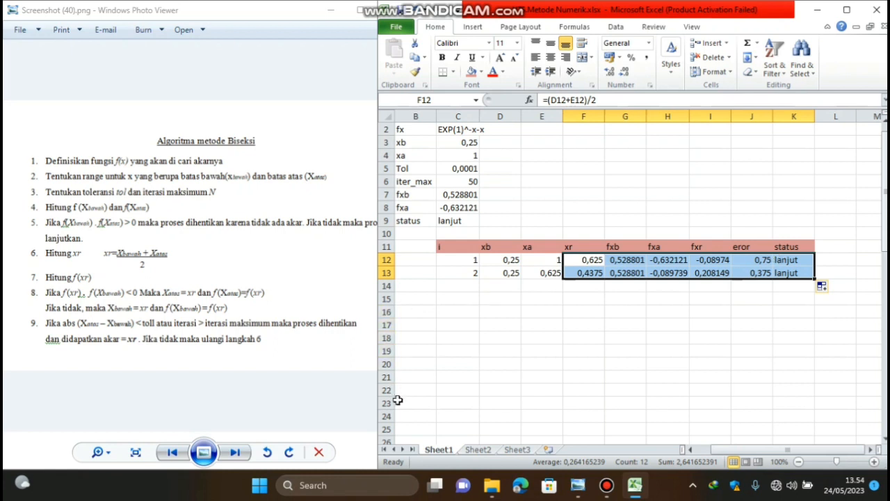
pyautogui.click(458, 259)
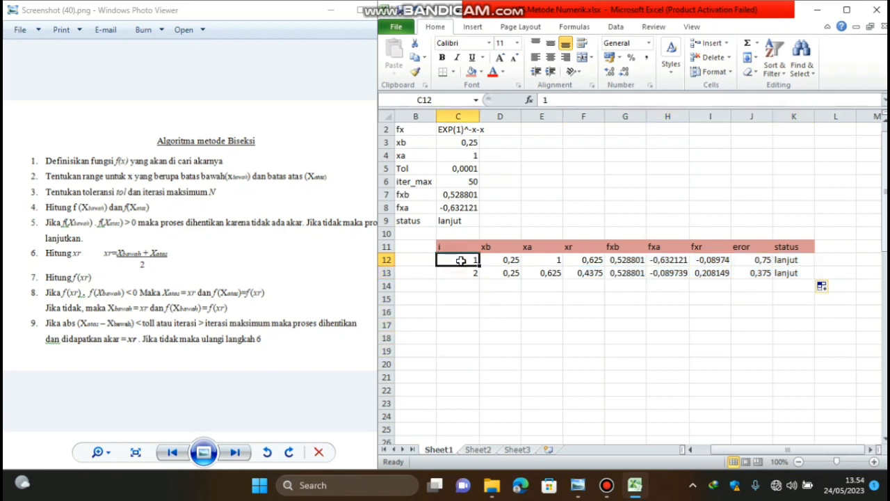
pyautogui.moveTo(478, 264); pyautogui.dragTo(480, 279)
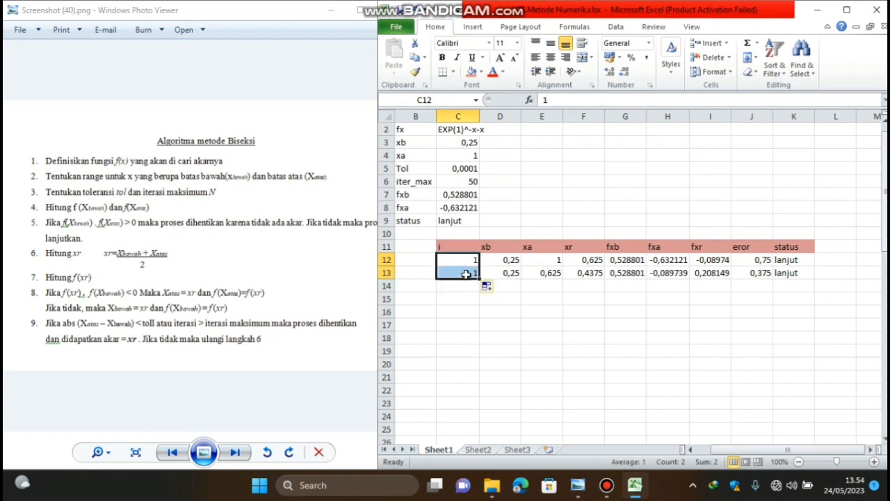
pyautogui.hotkey('ctrl', 'z')
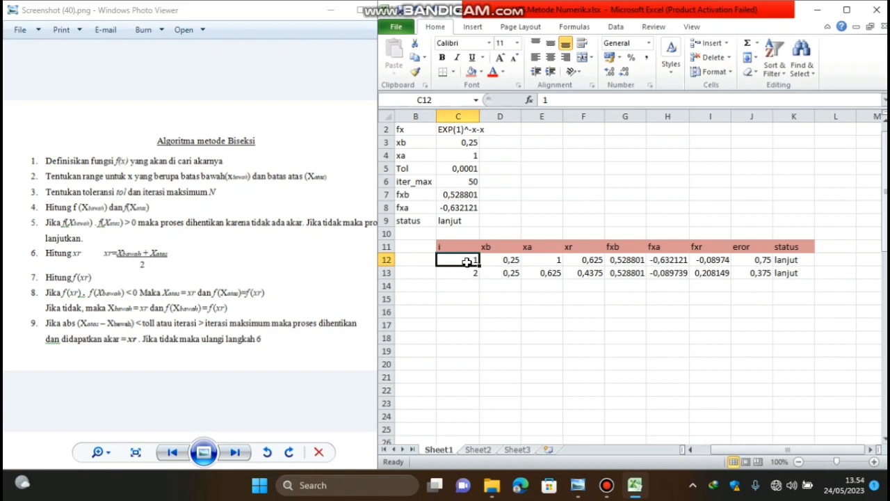
# - Extend the iteration numbers in C12:C13 as a series down to 50 in C61
pyautogui.moveTo(468, 259); pyautogui.dragTo(470, 272)
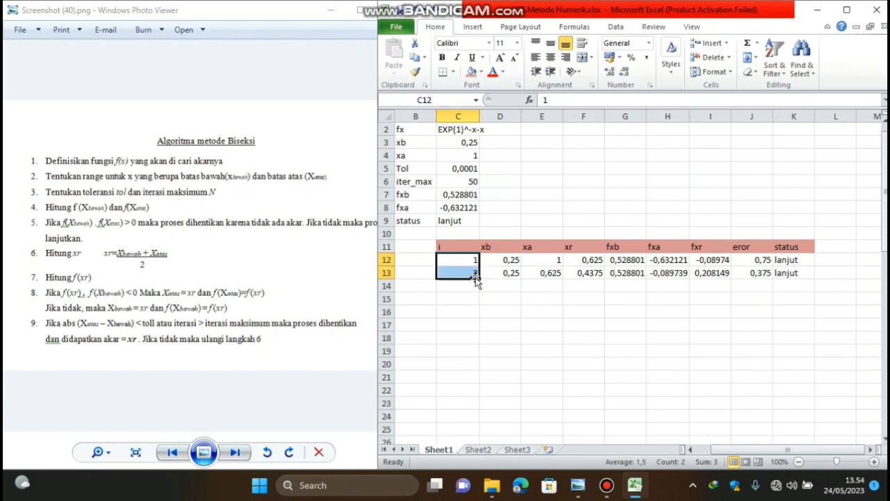
pyautogui.moveTo(479, 275); pyautogui.dragTo(479, 432)
pyautogui.click(828, 11)
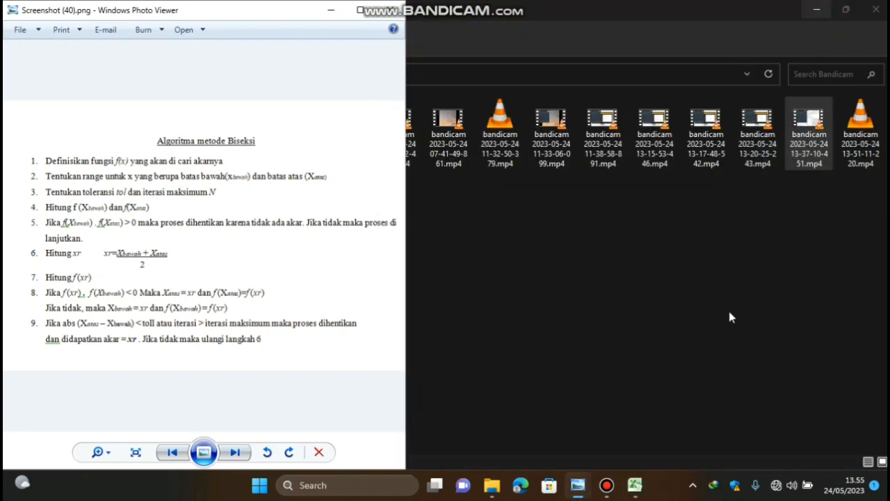
pyautogui.moveTo(635, 485)
pyautogui.click(636, 424)
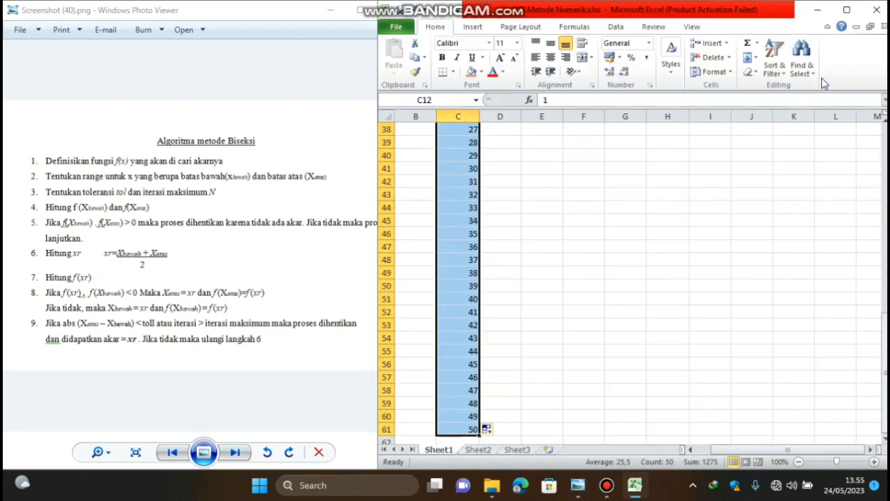
# - Maximize the worksheet window and fill the second iteration's formulas in D13:K13 down to iteration 50 in row 61
pyautogui.click(847, 10)
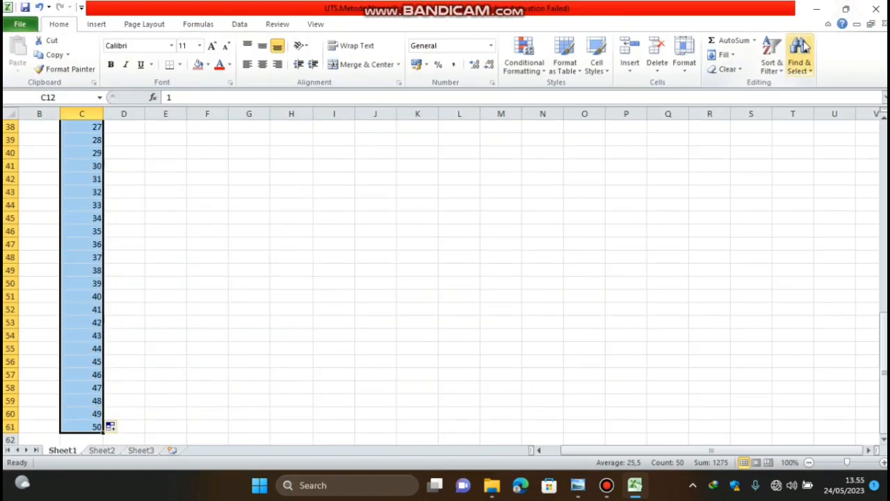
pyautogui.moveTo(883, 334); pyautogui.dragTo(883, 208)
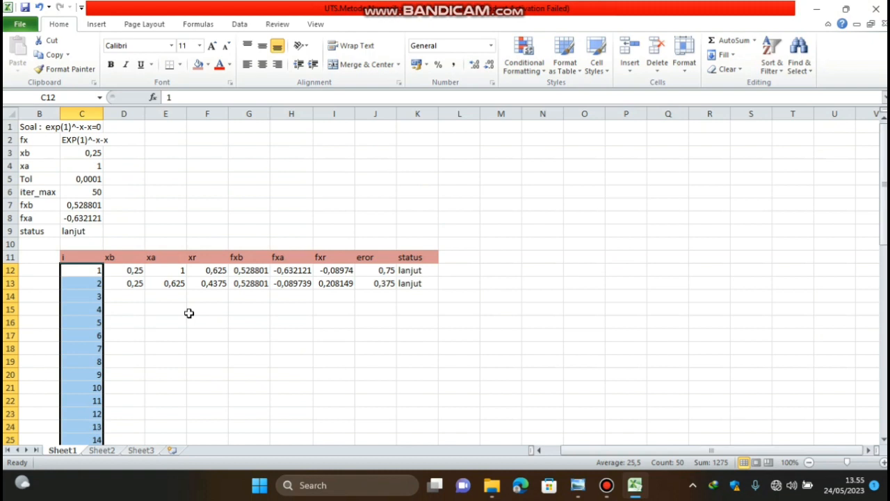
pyautogui.moveTo(702, 450); pyautogui.dragTo(612, 450)
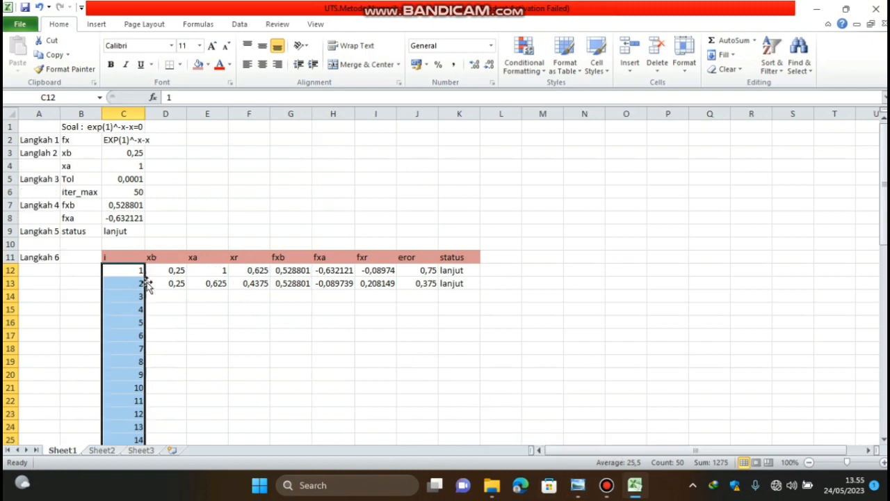
pyautogui.click(159, 295)
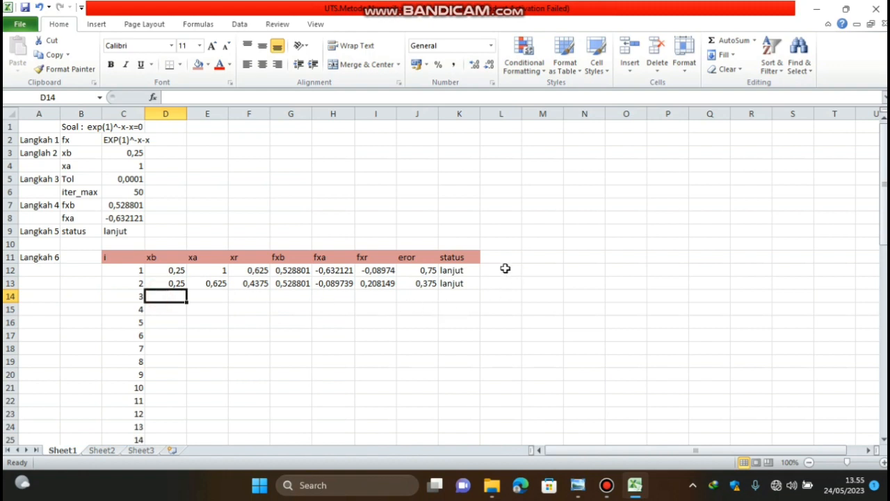
pyautogui.click(171, 283)
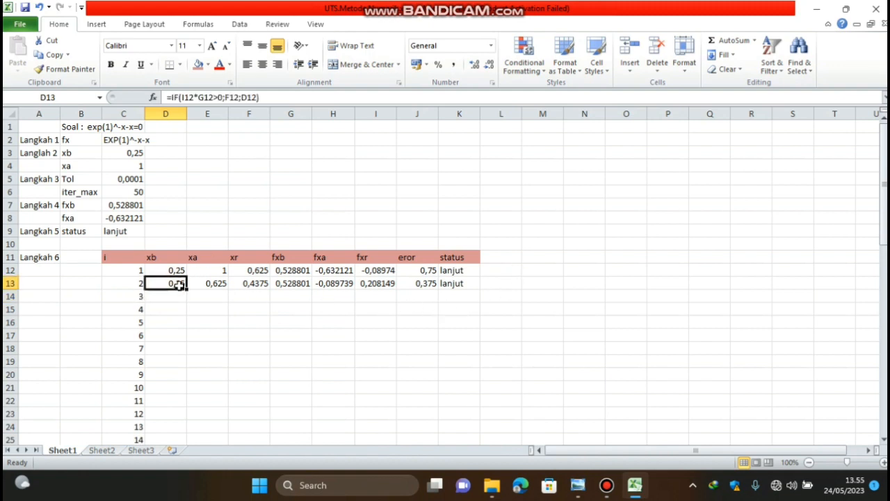
pyautogui.moveTo(178, 283); pyautogui.dragTo(482, 297)
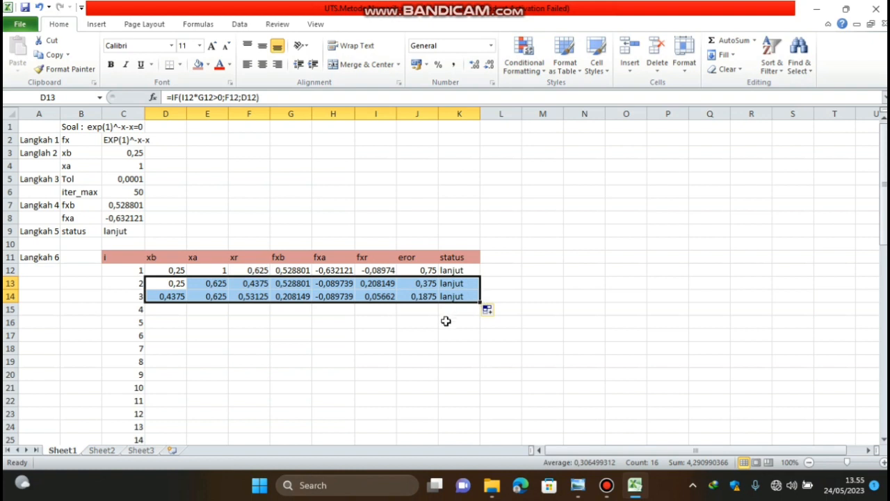
pyautogui.moveTo(479, 302); pyautogui.dragTo(480, 445)
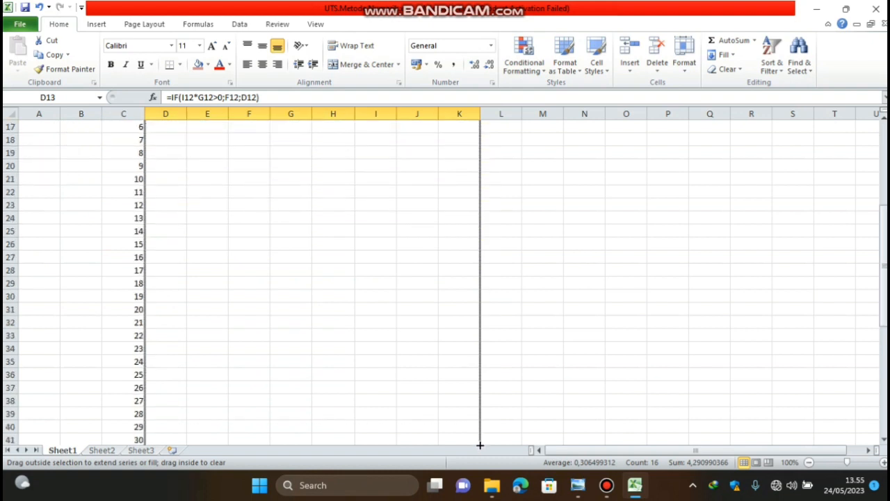
pyautogui.moveTo(480, 445); pyautogui.dragTo(480, 415)
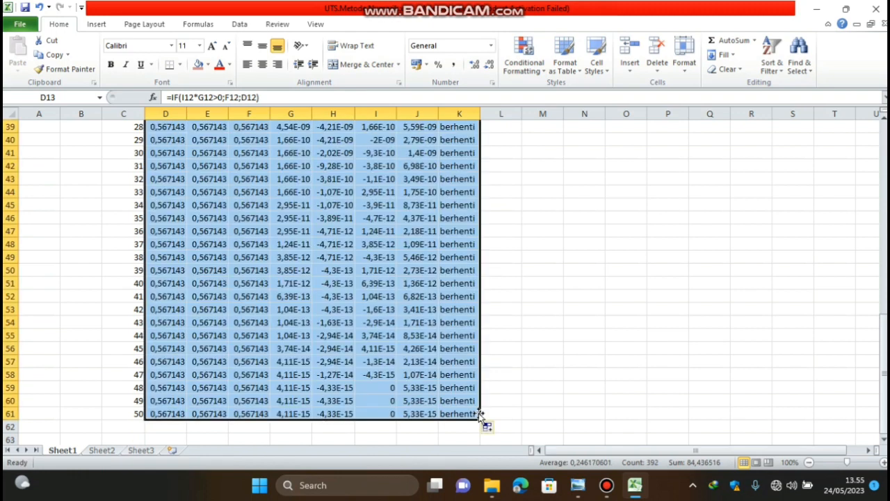
# - Highlight the iteration 14 row, C25:K25, with a dark orange fill
pyautogui.moveTo(883, 360); pyautogui.dragTo(884, 363)
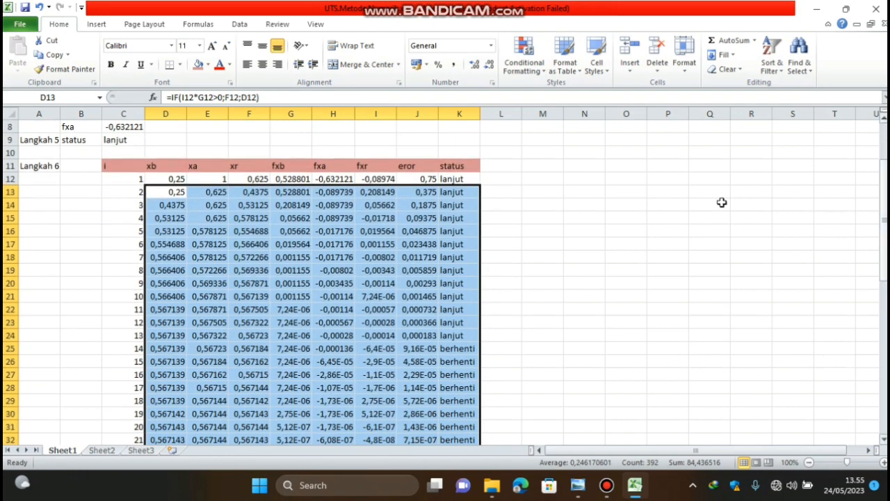
pyautogui.click(524, 199)
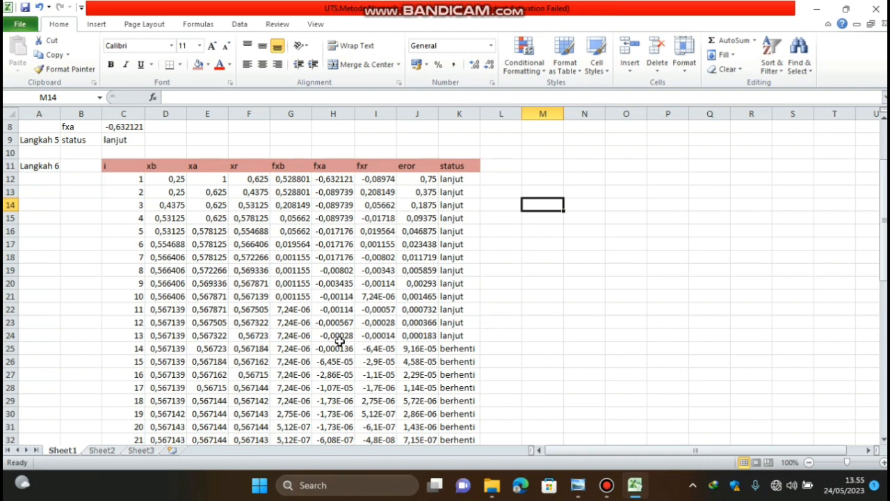
pyautogui.click(108, 349)
pyautogui.moveTo(112, 348); pyautogui.dragTo(463, 350)
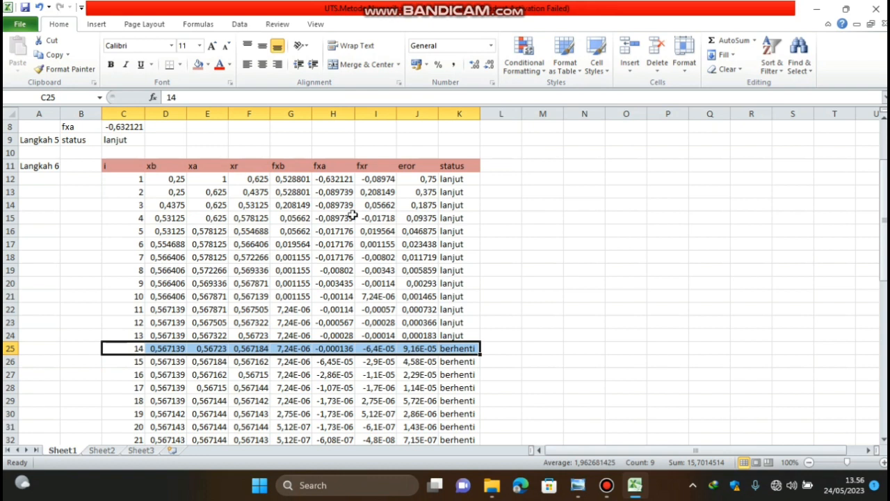
pyautogui.click(207, 64)
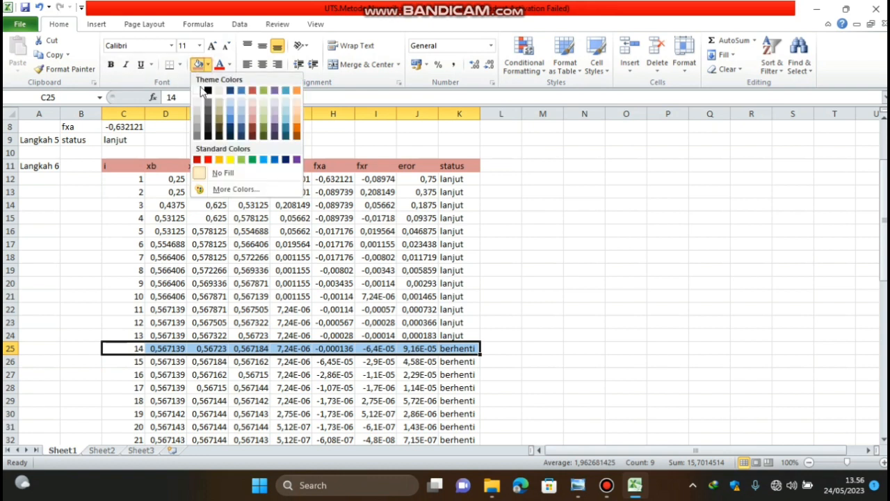
pyautogui.click(297, 129)
pyautogui.click(496, 229)
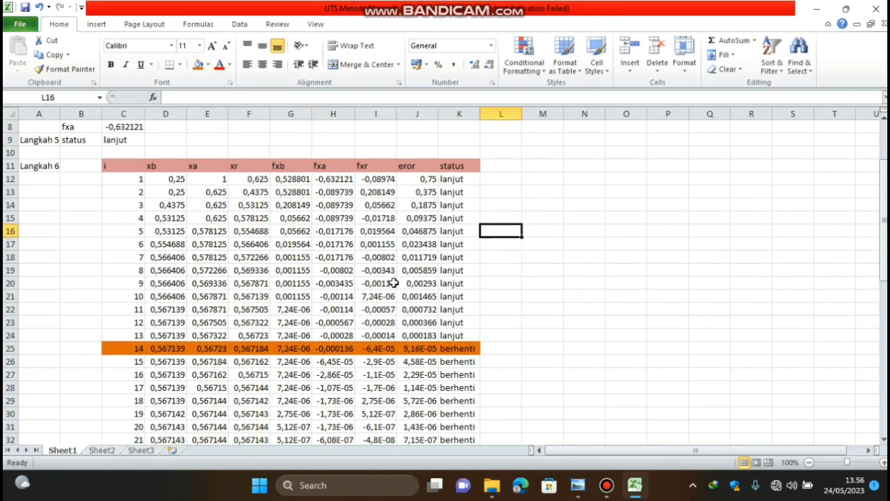
# - Mark iteration 14's xr value in F25 with a gray fill
pyautogui.click(245, 347)
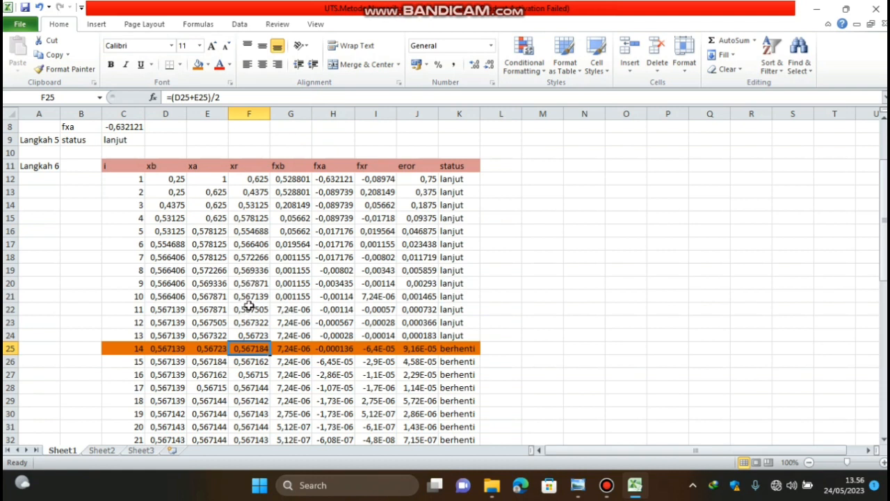
pyautogui.moveTo(881, 240)
pyautogui.mouseDown()
pyautogui.moveTo(878, 203)
pyautogui.moveTo(881, 240)
pyautogui.mouseUp()
pyautogui.doubleClick(244, 348)
pyautogui.press('Return')
pyautogui.press('Up')
pyautogui.click(207, 64)
pyautogui.click(208, 140)
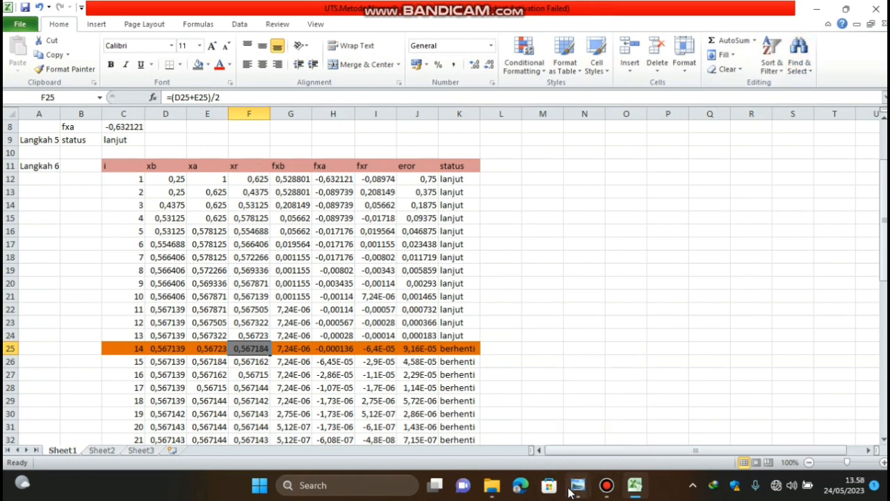
# - Review the stopping rule in step 9 of the algorithm image, then look over the completed iteration table and its input values
pyautogui.moveTo(588, 472)
pyautogui.click(647, 440)
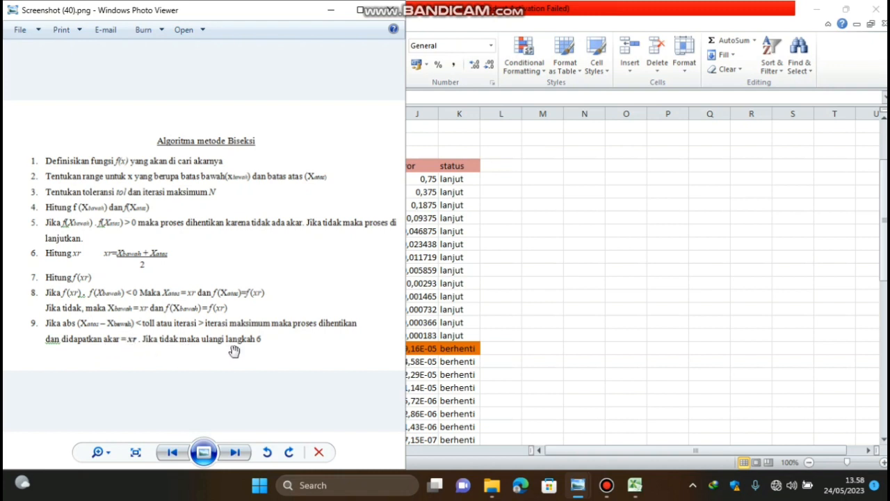
pyautogui.click(333, 11)
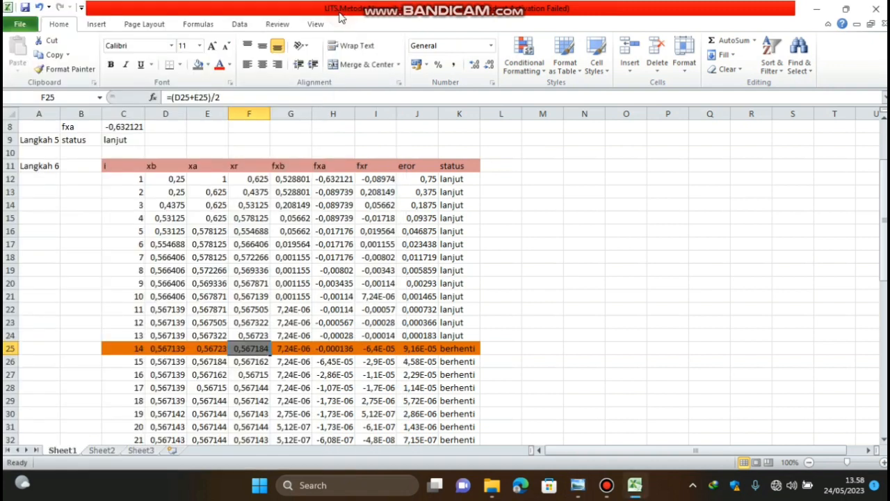
pyautogui.scroll(3, 434, 348)
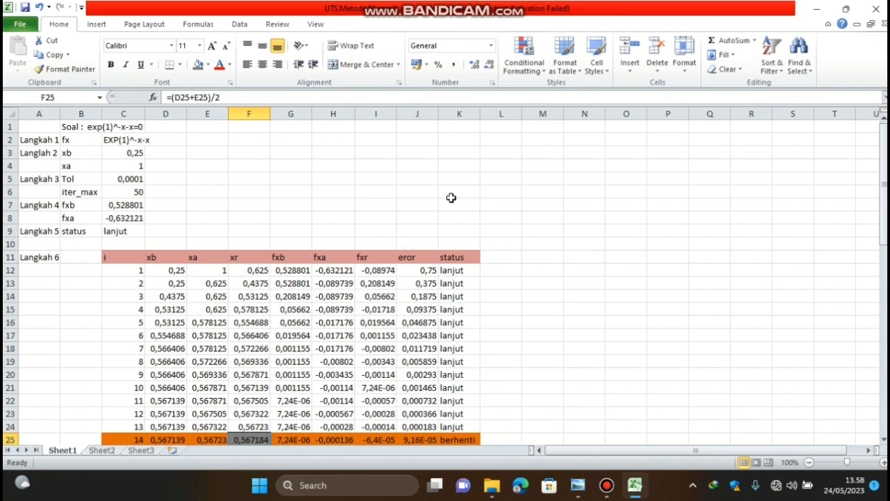
pyautogui.moveTo(883, 221); pyautogui.dragTo(882, 224)
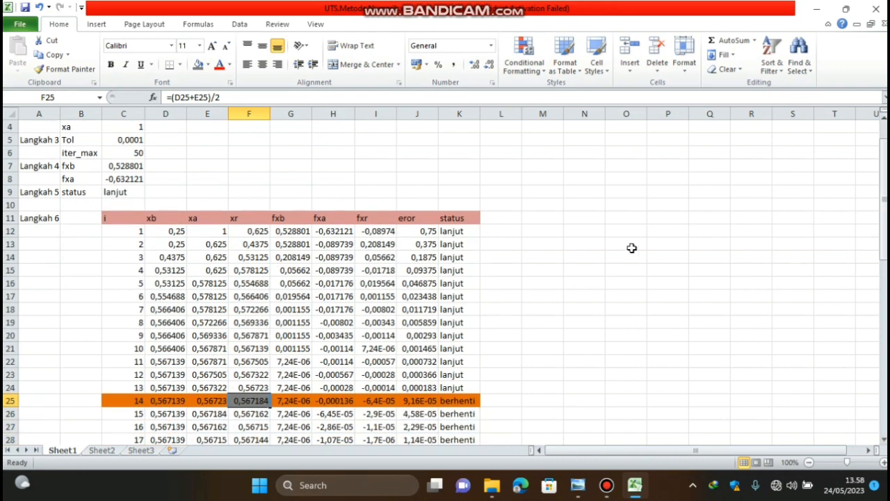
pyautogui.moveTo(883, 221); pyautogui.dragTo(878, 190)
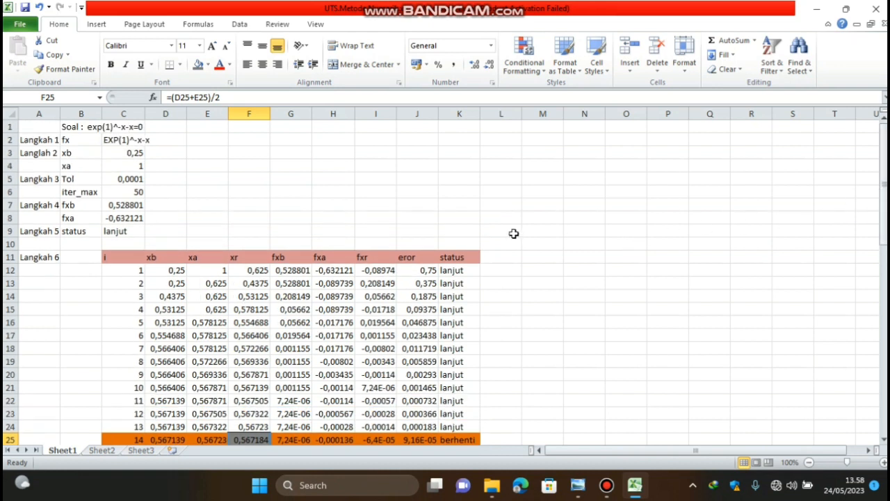